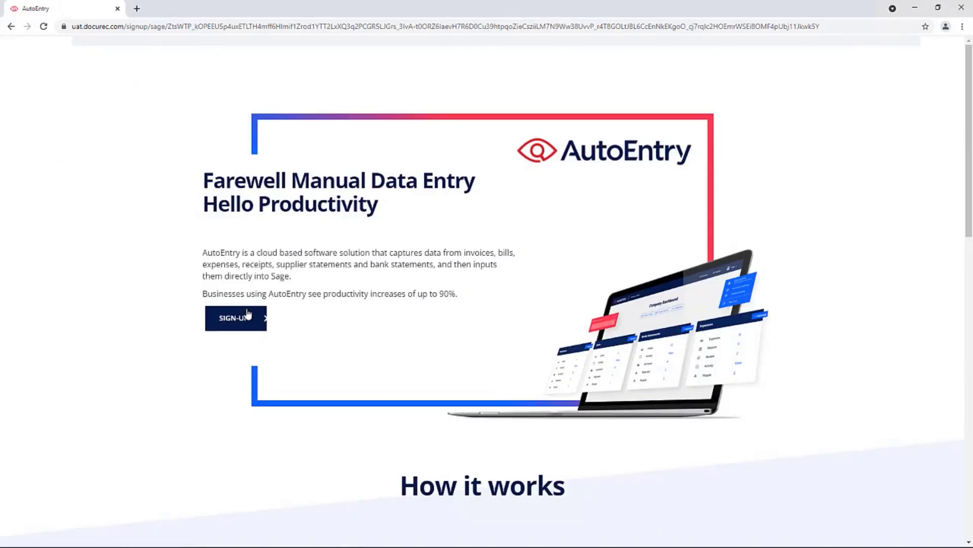
Step: Fill in first and last name, company StonesLTD, location Ireland and relationship Employee
{"action": "left_click", "coordinate": [248, 315]}
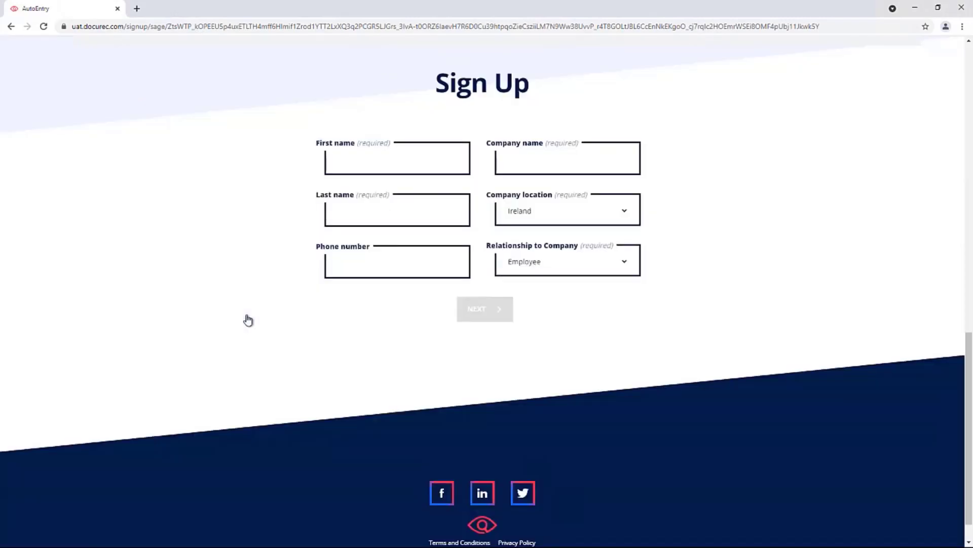
{"action": "left_click", "coordinate": [383, 159]}
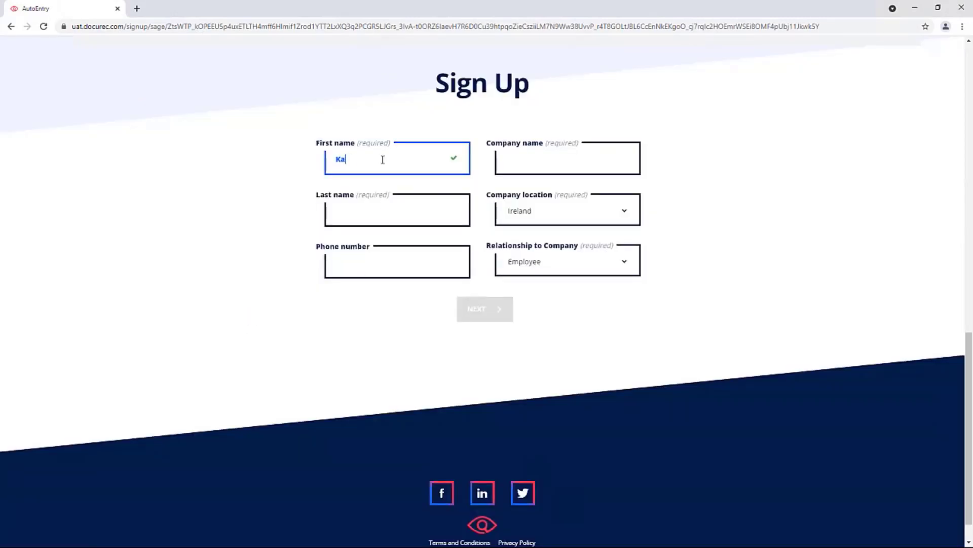
{"action": "key", "text": "Tab"}
{"action": "key", "text": "Tab"}
{"action": "key", "text": "Tab"}
{"action": "type", "text": "StonesLTD"}
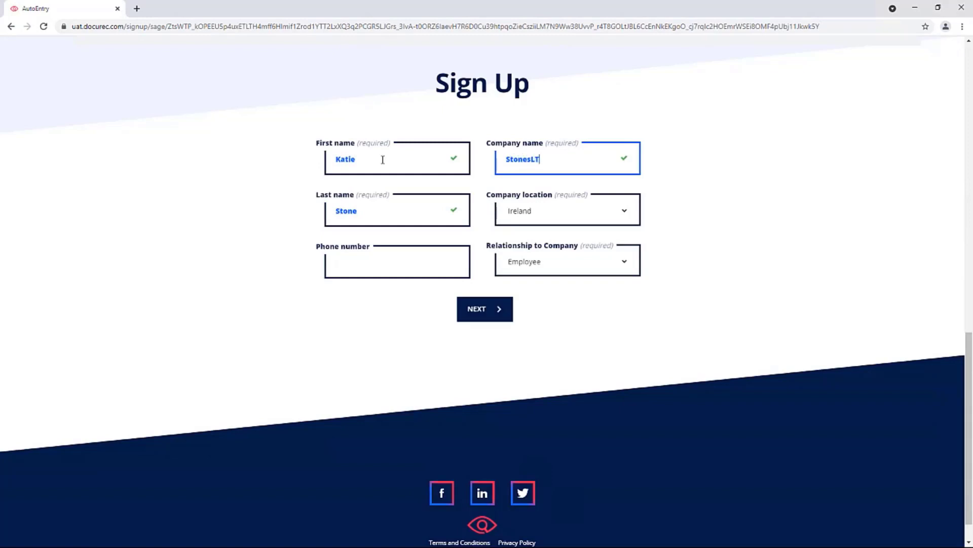
{"action": "key", "text": "Tab"}
{"action": "left_click", "coordinate": [564, 214]}
{"action": "left_click", "coordinate": [551, 234]}
{"action": "left_click", "coordinate": [623, 265]}
{"action": "left_click", "coordinate": [611, 277]}
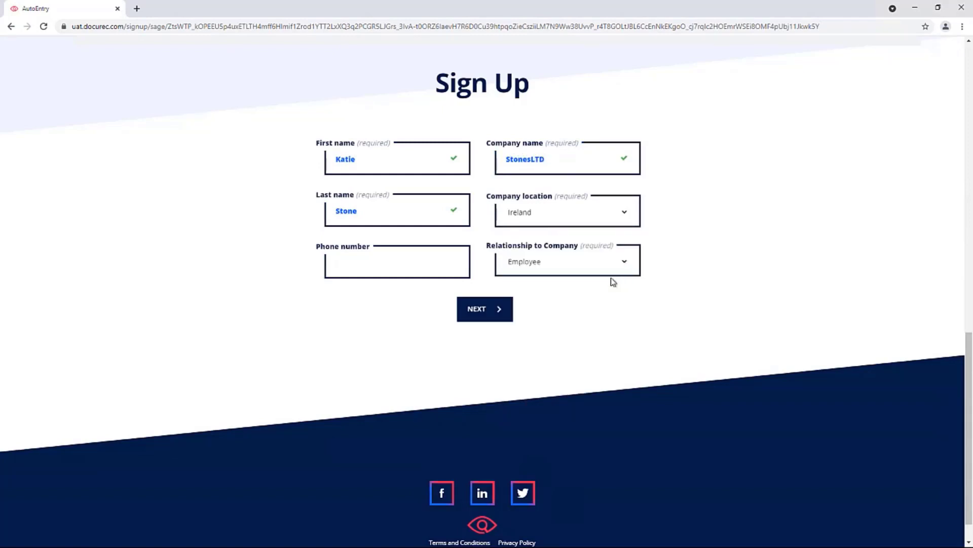
{"action": "left_click", "coordinate": [488, 310]}
Step: Enter the work email and a password, then submit the sign-up
{"action": "left_click", "coordinate": [432, 156]}
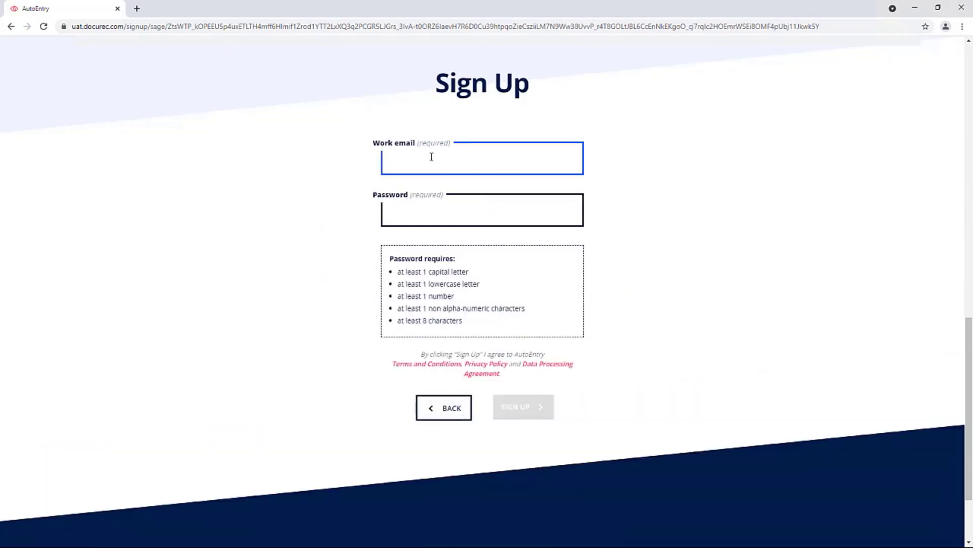
{"action": "left_click", "coordinate": [420, 210]}
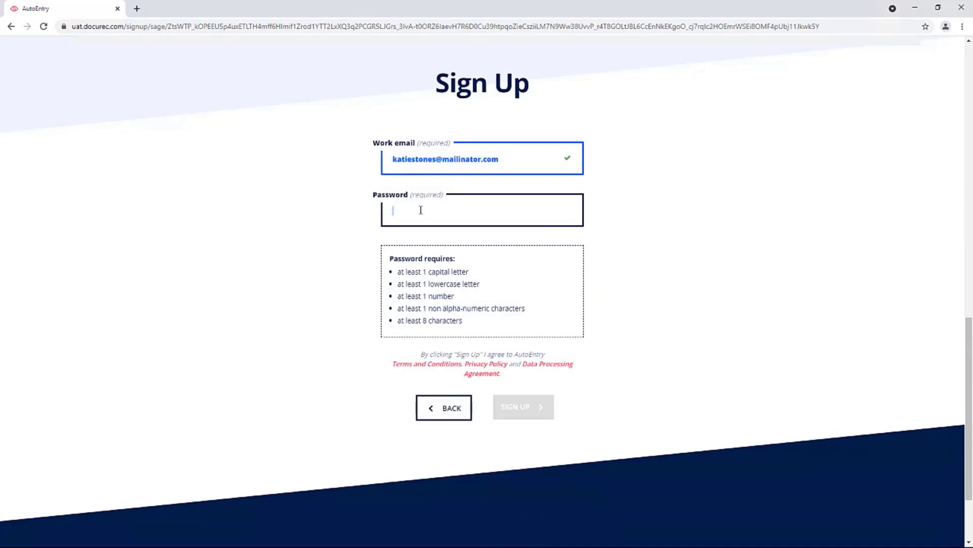
{"action": "type", "text": "••••••••"}
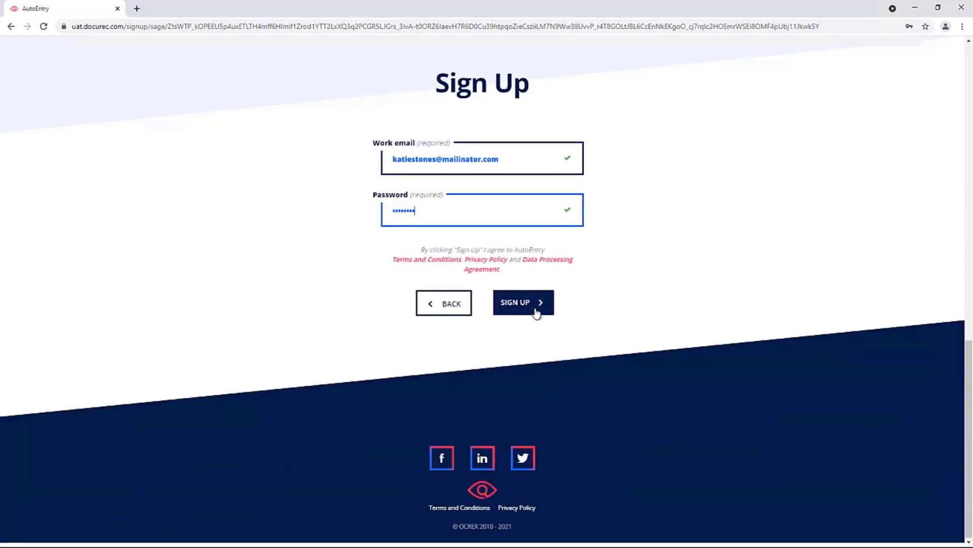
{"action": "left_click", "coordinate": [537, 313]}
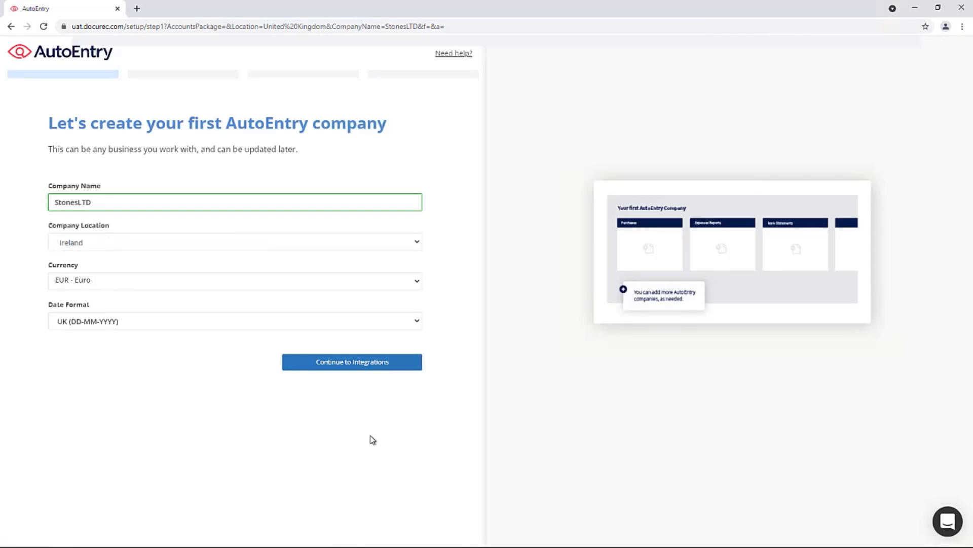
Step: Skip integrations by marking 'I don't use accounts software for this company' and continue
{"action": "left_click", "coordinate": [389, 363]}
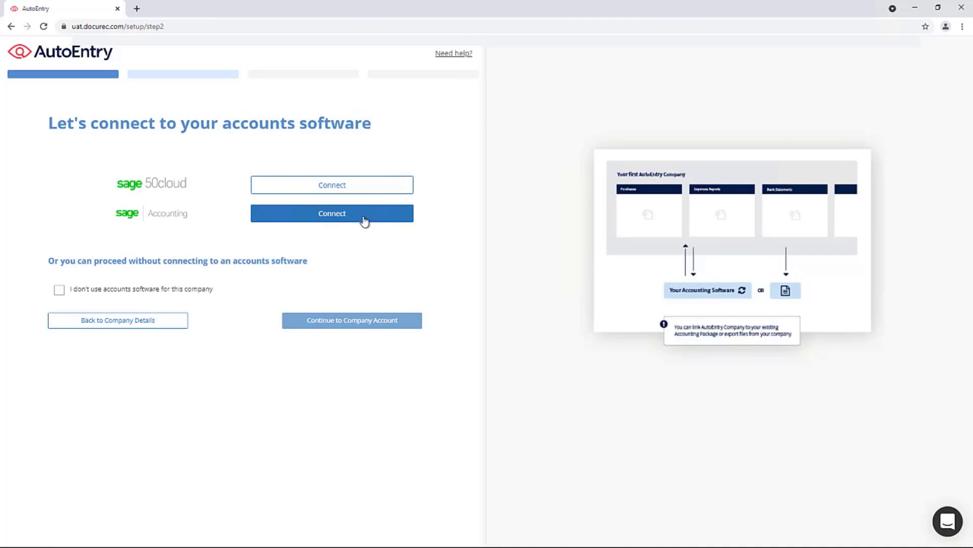
{"action": "left_click", "coordinate": [60, 292]}
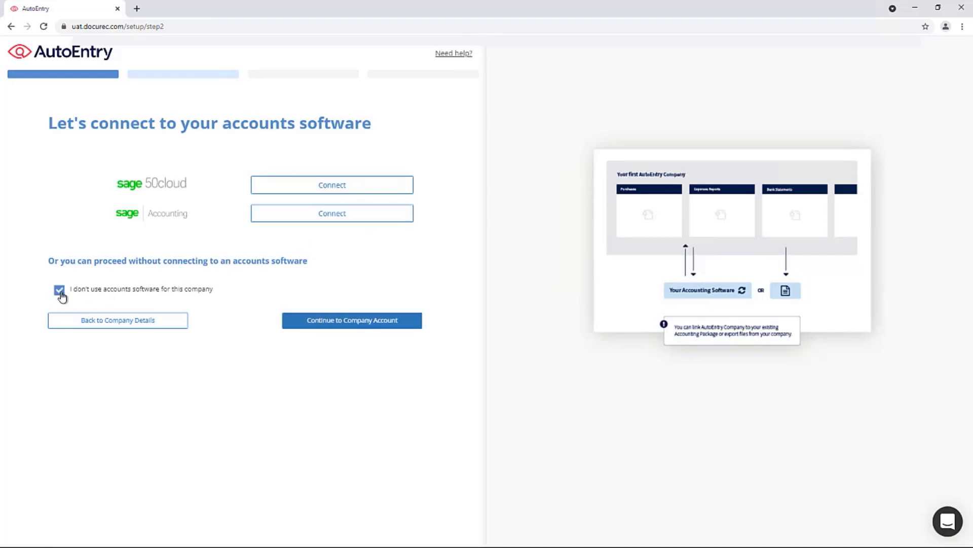
{"action": "left_click", "coordinate": [357, 324]}
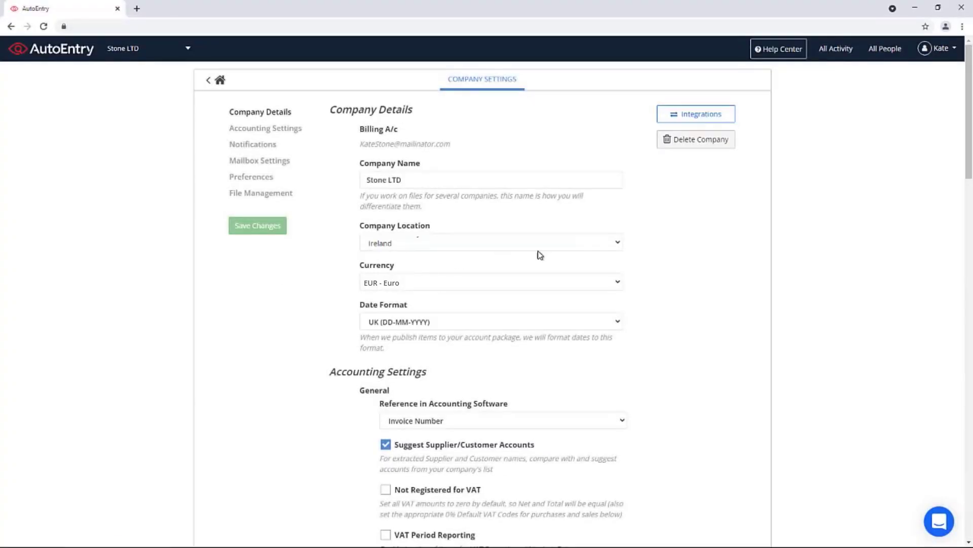
Step: Start the Sage 50cloud connection under Integrations and open the Sync app check guide
{"action": "left_click", "coordinate": [690, 117]}
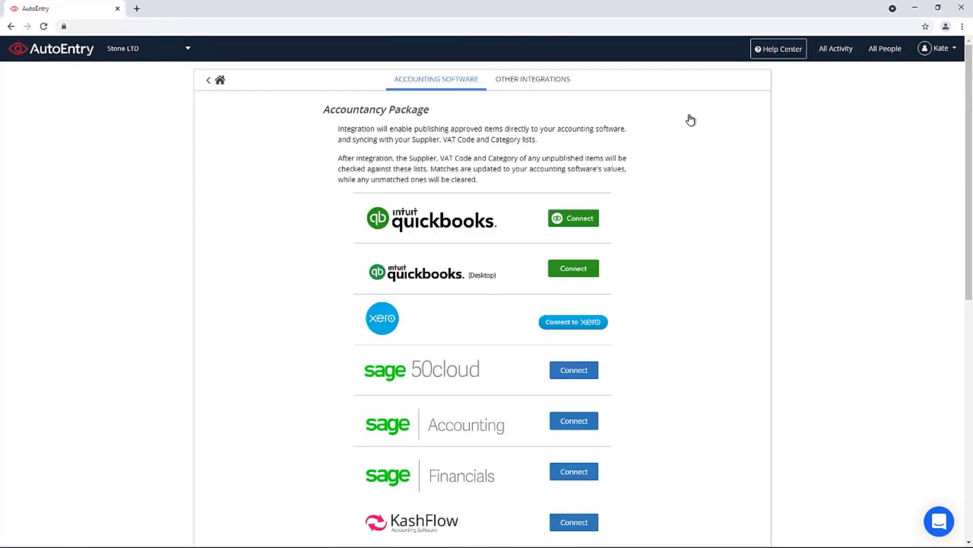
{"action": "left_click", "coordinate": [583, 373]}
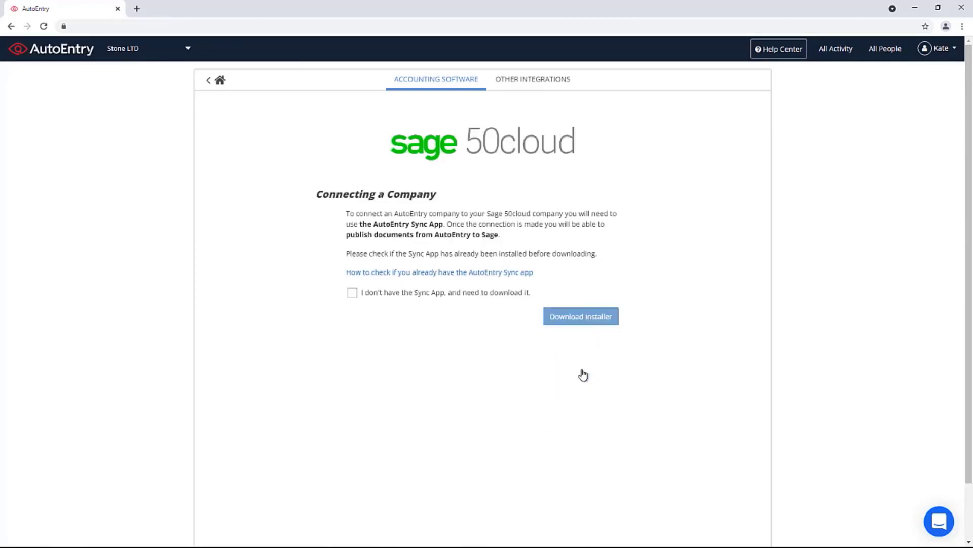
{"action": "left_click", "coordinate": [446, 273]}
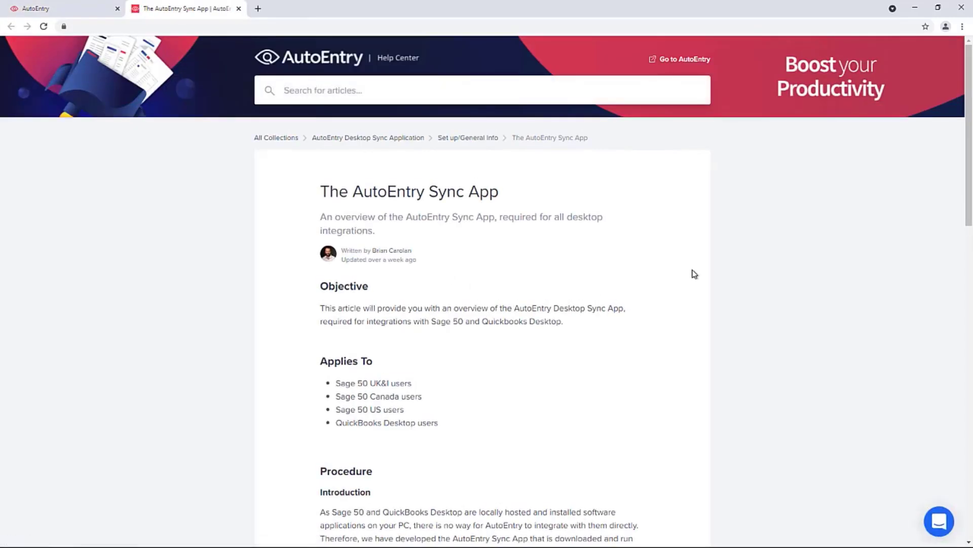
Step: Download the AutoEntry Sync App installer, accept the licence terms and install it
{"action": "scroll", "coordinate": [719, 307], "scroll_direction": "down", "scroll_amount": 8}
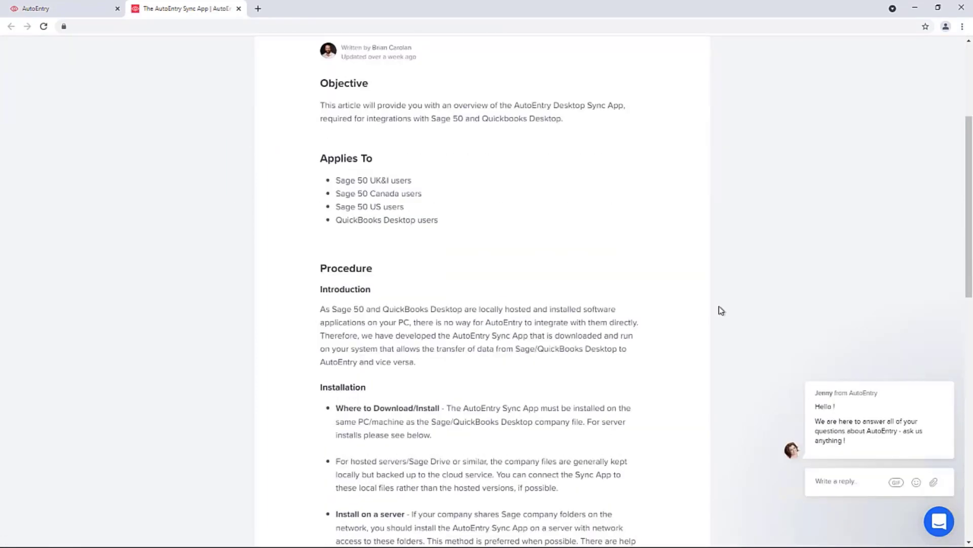
{"action": "scroll", "coordinate": [721, 310], "scroll_direction": "down", "scroll_amount": 7}
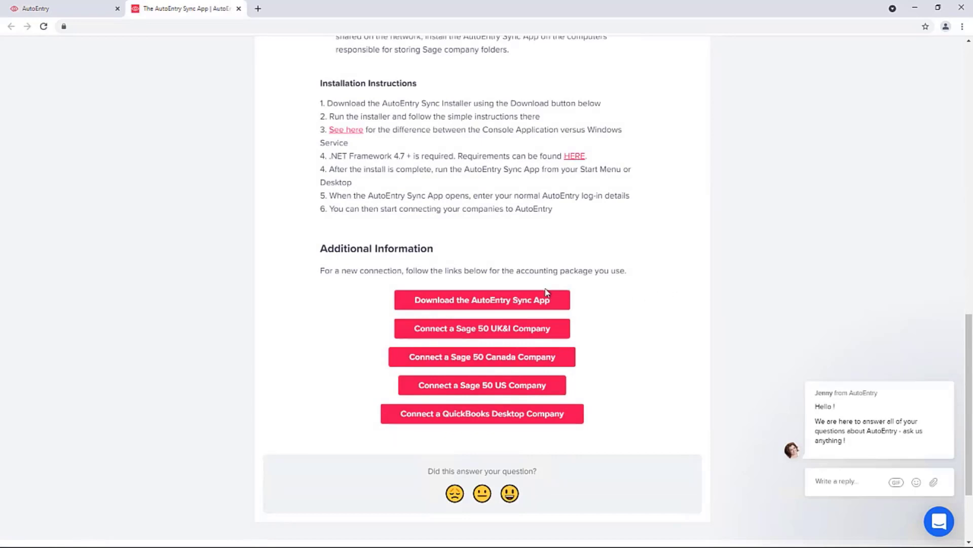
{"action": "left_click", "coordinate": [514, 302]}
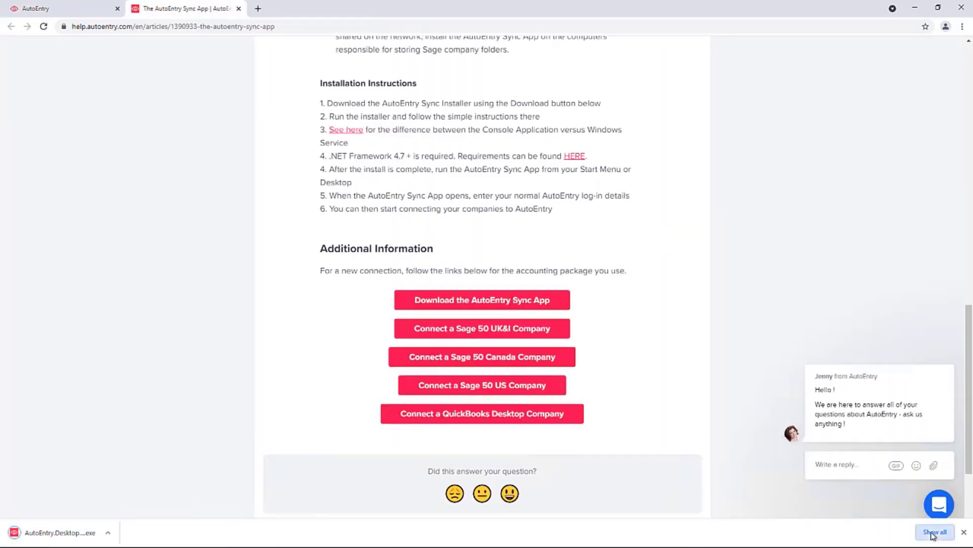
{"action": "left_click", "coordinate": [935, 533]}
{"action": "left_click", "coordinate": [430, 116]}
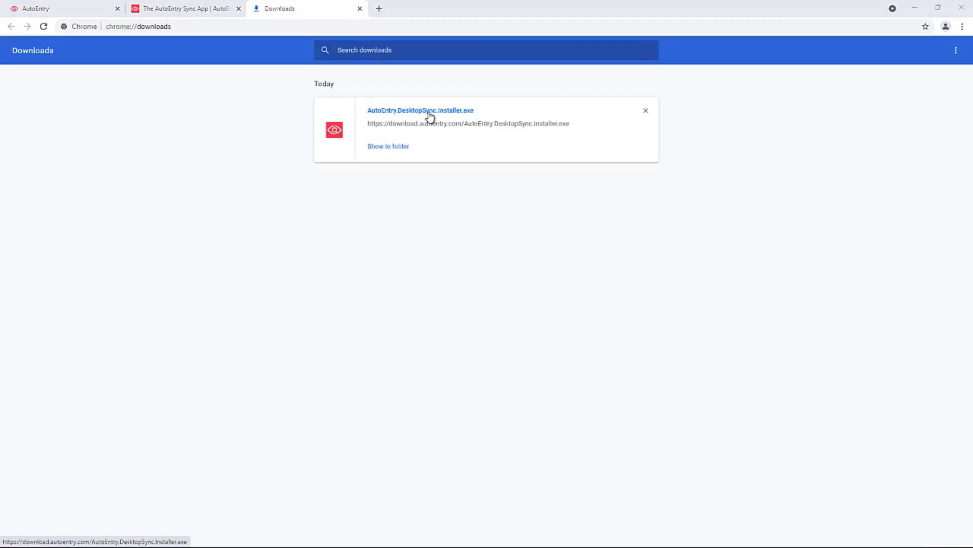
{"action": "left_click", "coordinate": [475, 324]}
{"action": "left_click", "coordinate": [542, 337]}
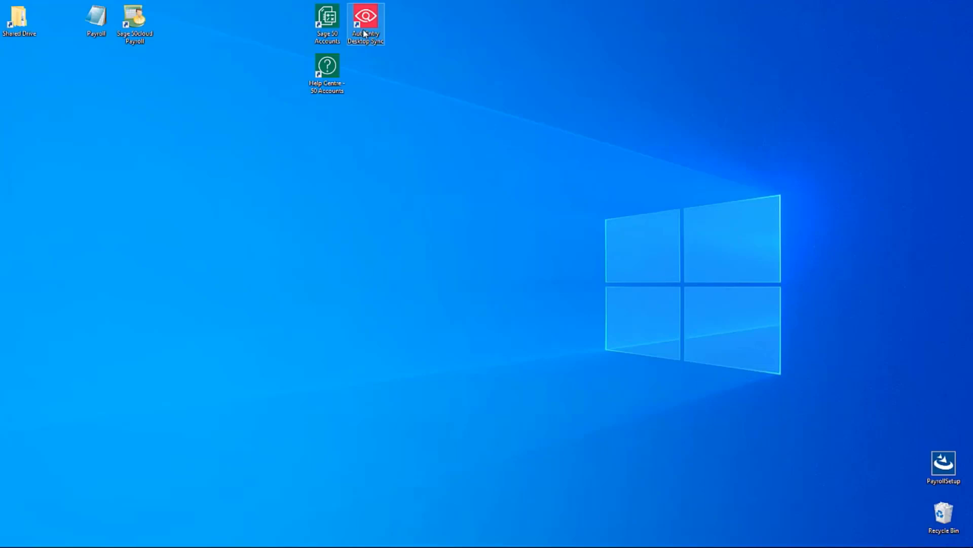
Step: Log in to AutoEntry Desktop Sync with the account email and password, then connect Stone LTD
{"action": "double_click", "coordinate": [364, 33]}
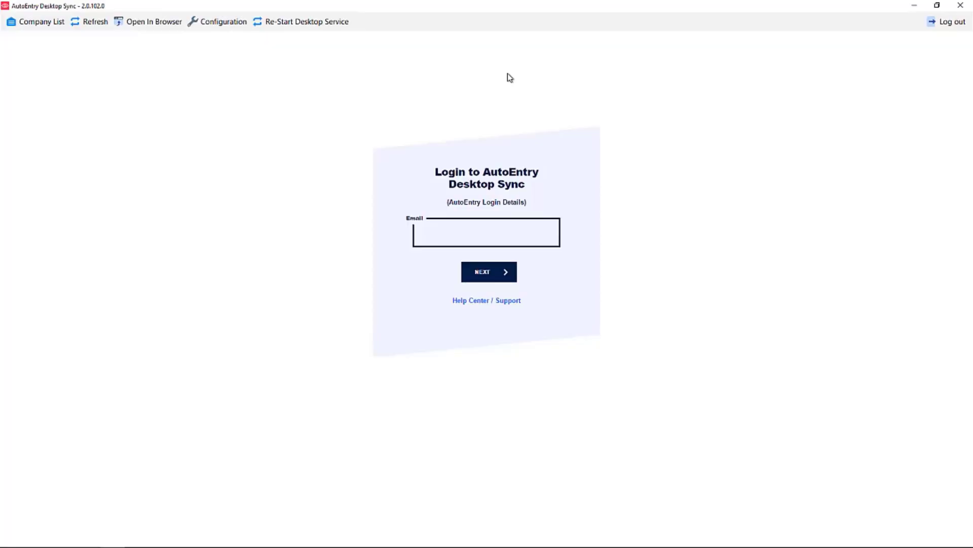
{"action": "left_click", "coordinate": [498, 274]}
{"action": "type", "text": "********"}
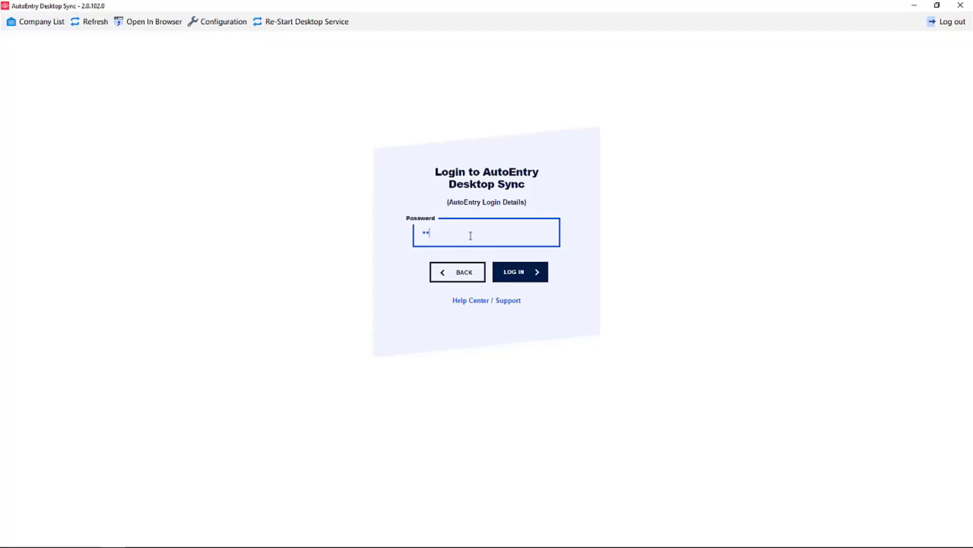
{"action": "left_click", "coordinate": [514, 275]}
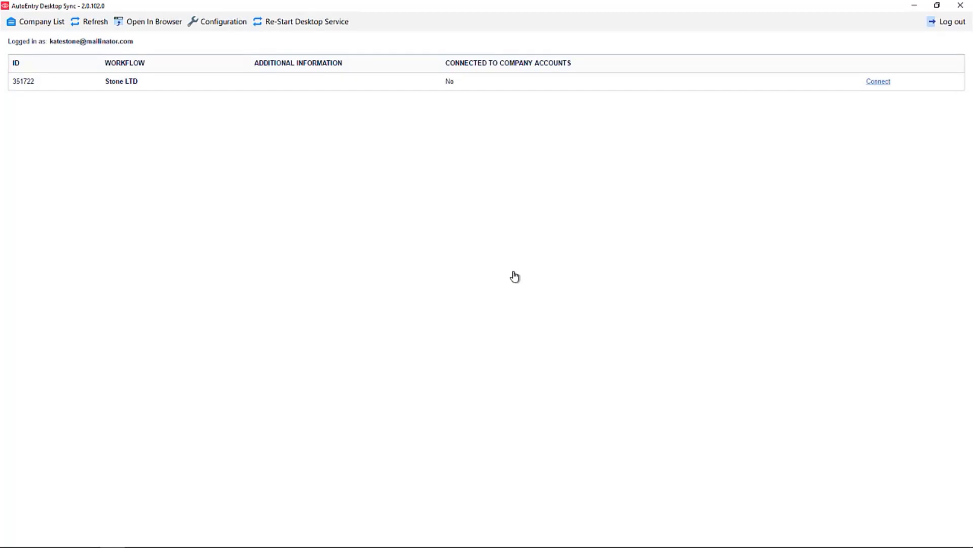
{"action": "left_click", "coordinate": [877, 83]}
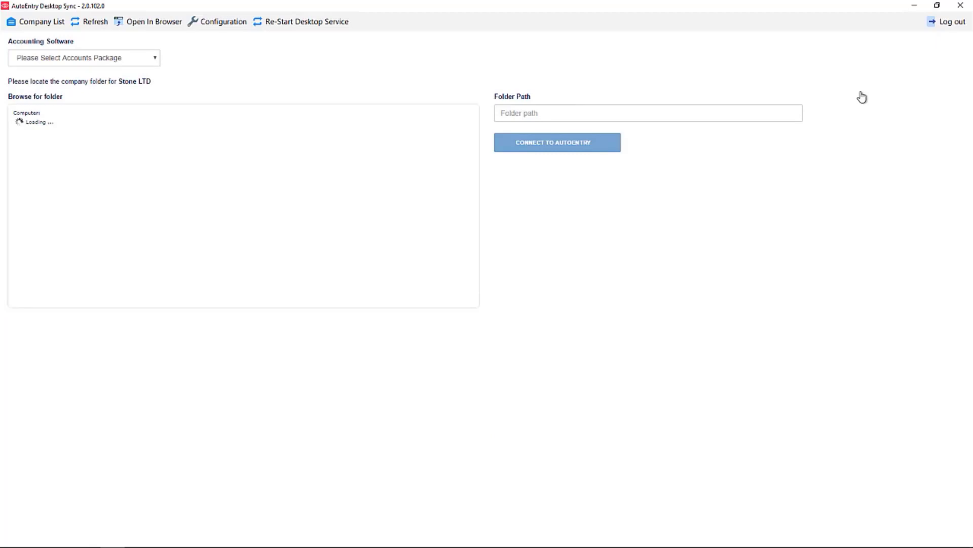
Step: Choose Sage 50 UK&I as accounting software and tick 'Company not shown'
{"action": "left_click", "coordinate": [154, 68]}
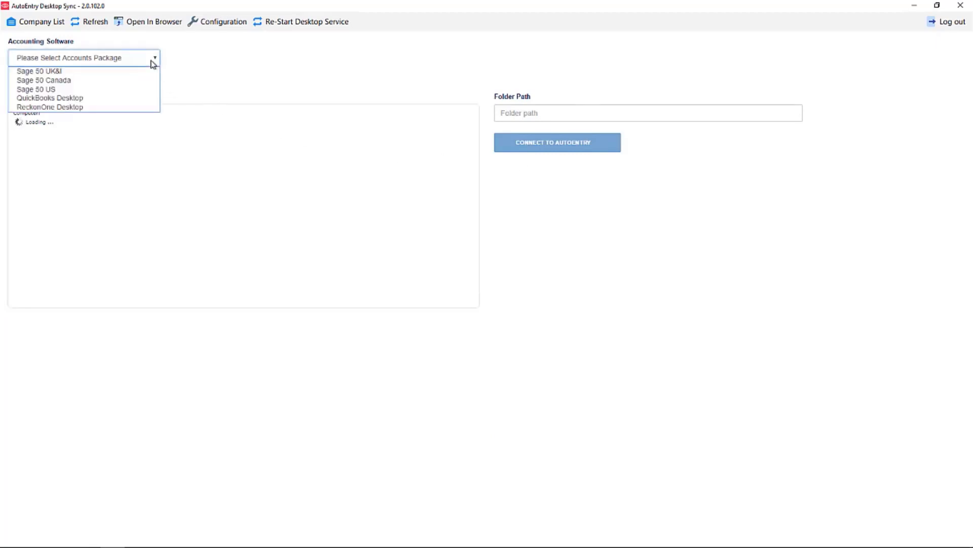
{"action": "left_click", "coordinate": [125, 73]}
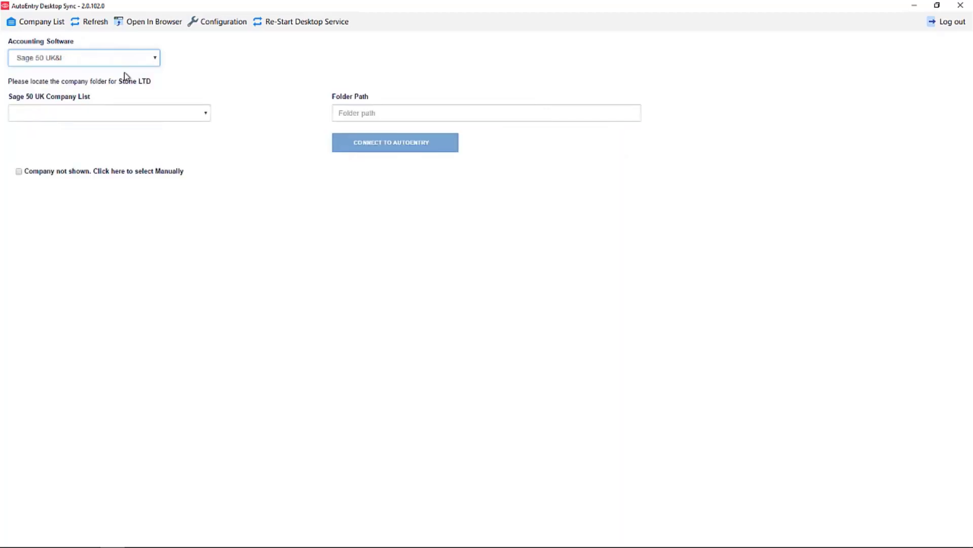
{"action": "left_click", "coordinate": [209, 114]}
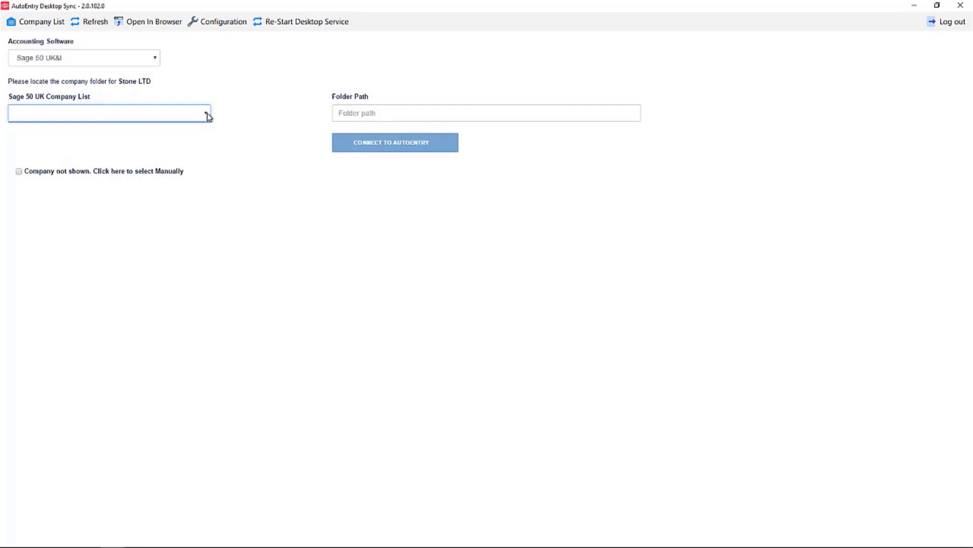
{"action": "left_click", "coordinate": [21, 172]}
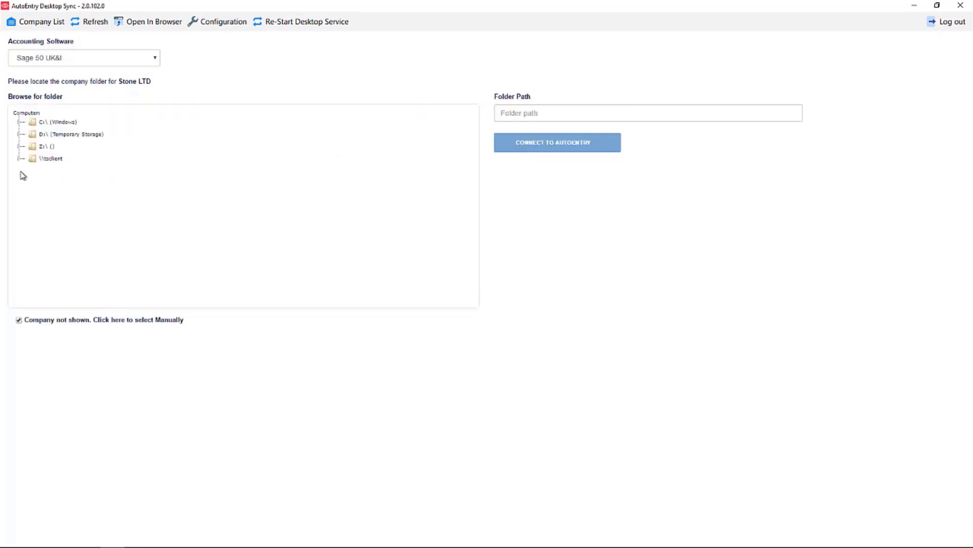
Step: Select C:\ProgramData\Sage\Accounts\2022\Company.000\Accdata and connect it to AutoEntry
{"action": "left_click", "coordinate": [41, 122]}
{"action": "left_click", "coordinate": [76, 219]}
{"action": "scroll", "coordinate": [79, 218], "scroll_direction": "down", "scroll_amount": 5}
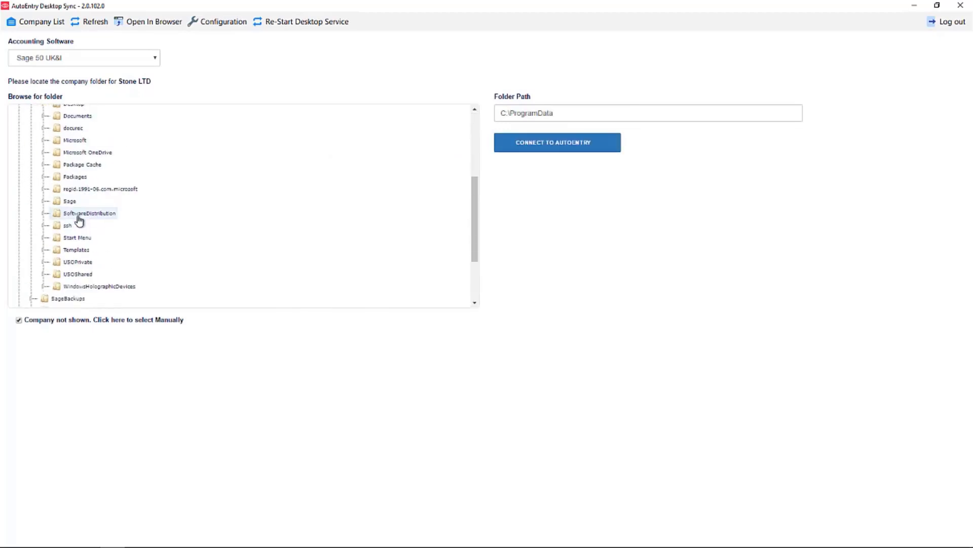
{"action": "left_click", "coordinate": [70, 201]}
{"action": "left_click", "coordinate": [87, 213]}
{"action": "left_click", "coordinate": [93, 225]}
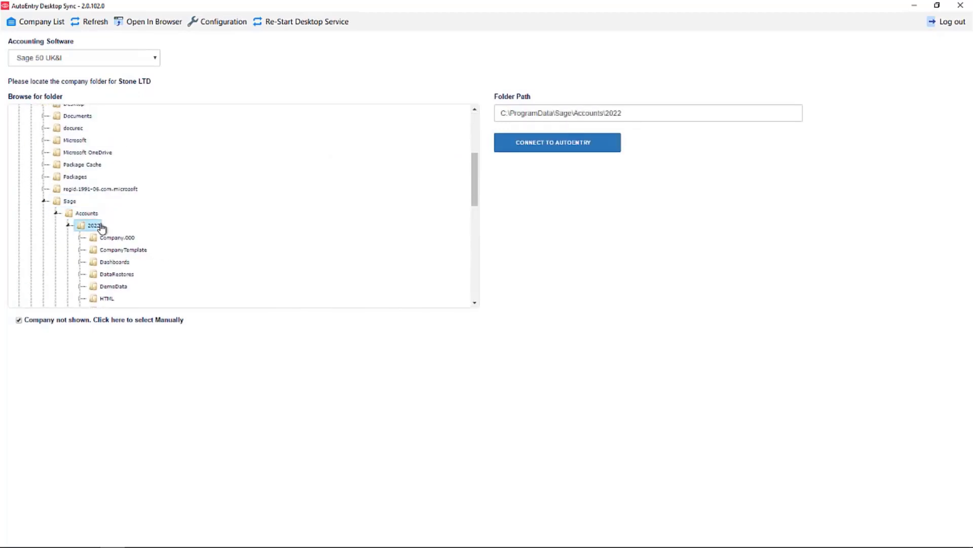
{"action": "left_click", "coordinate": [118, 187]}
{"action": "left_click", "coordinate": [122, 199]}
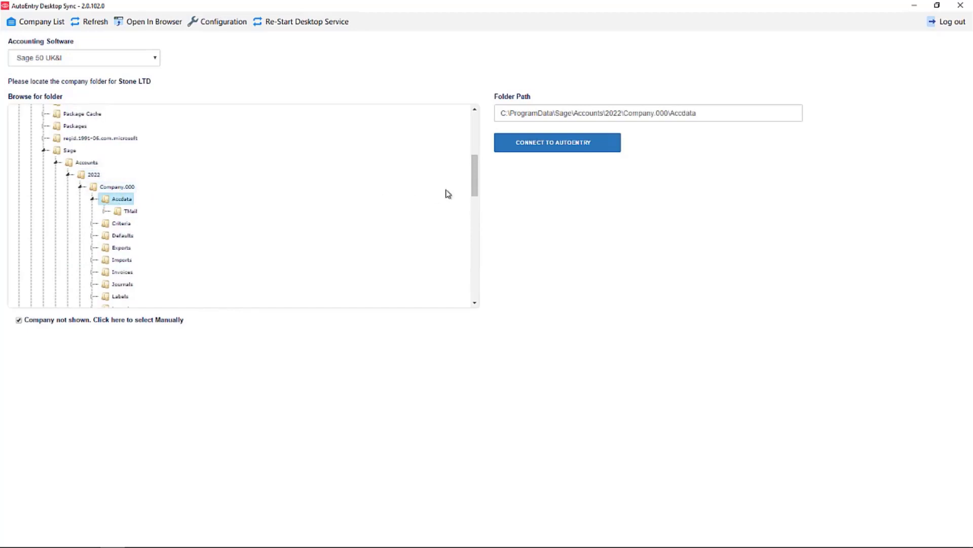
{"action": "left_click", "coordinate": [560, 150]}
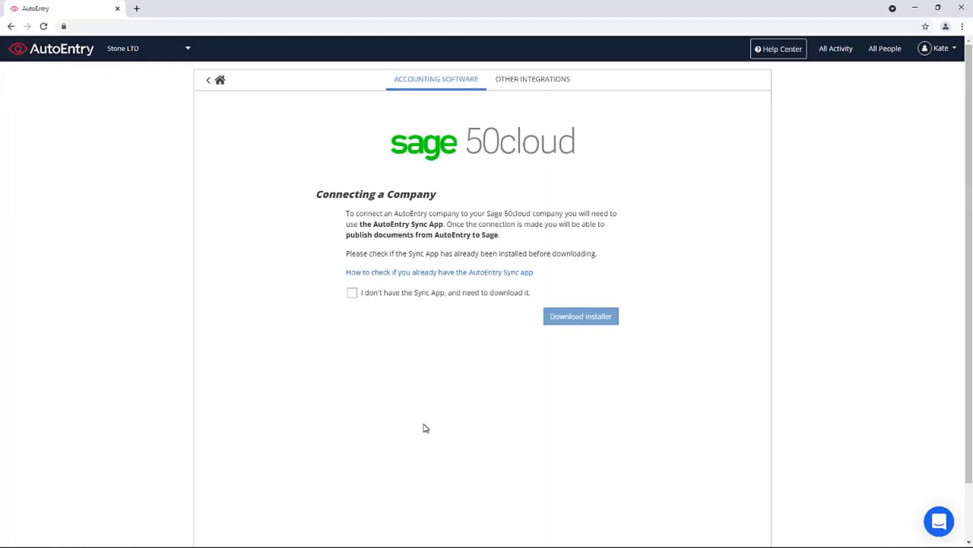
Step: Reload the integration page, keep Document ID as Ex-Reference field, and check the sync status
{"action": "left_click", "coordinate": [43, 25]}
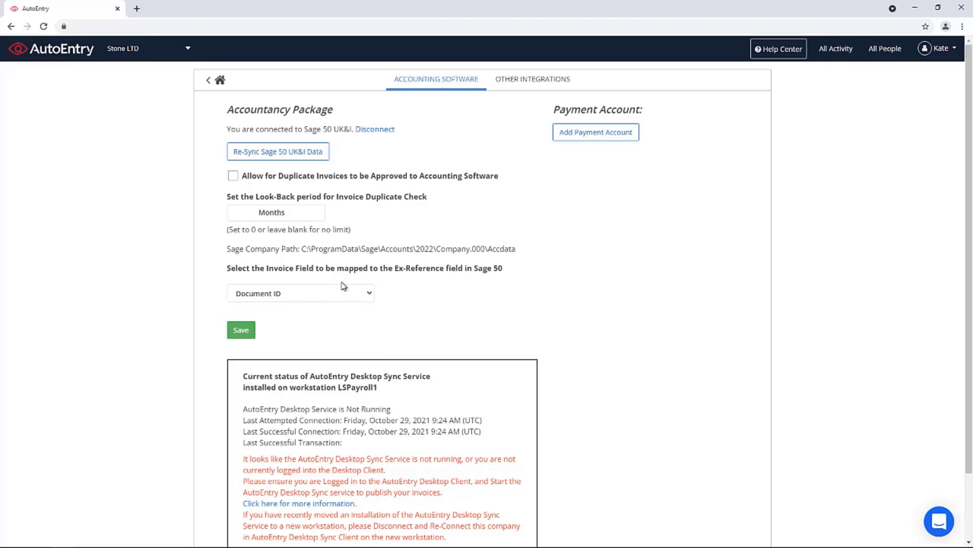
{"action": "left_click", "coordinate": [369, 294]}
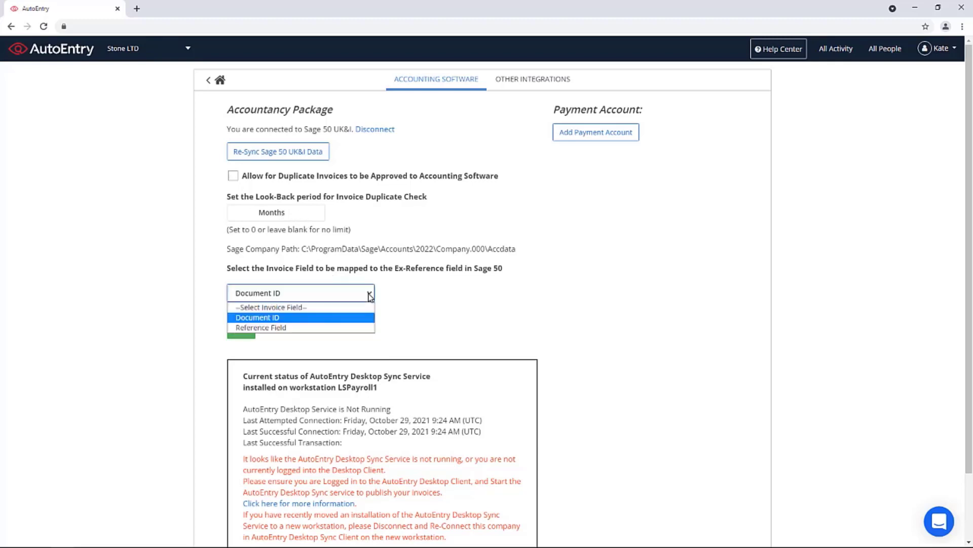
{"action": "left_click", "coordinate": [308, 317]}
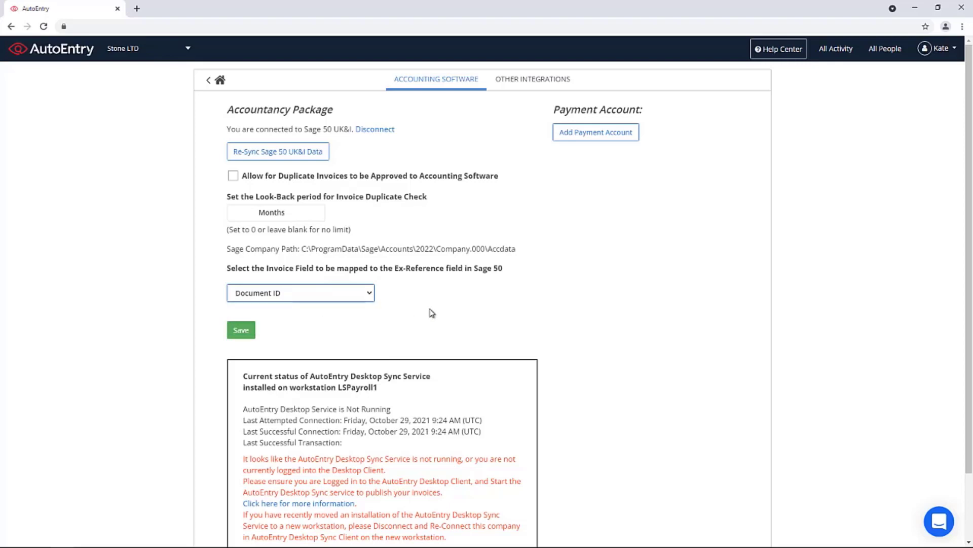
{"action": "scroll", "coordinate": [448, 312], "scroll_direction": "down", "scroll_amount": 3}
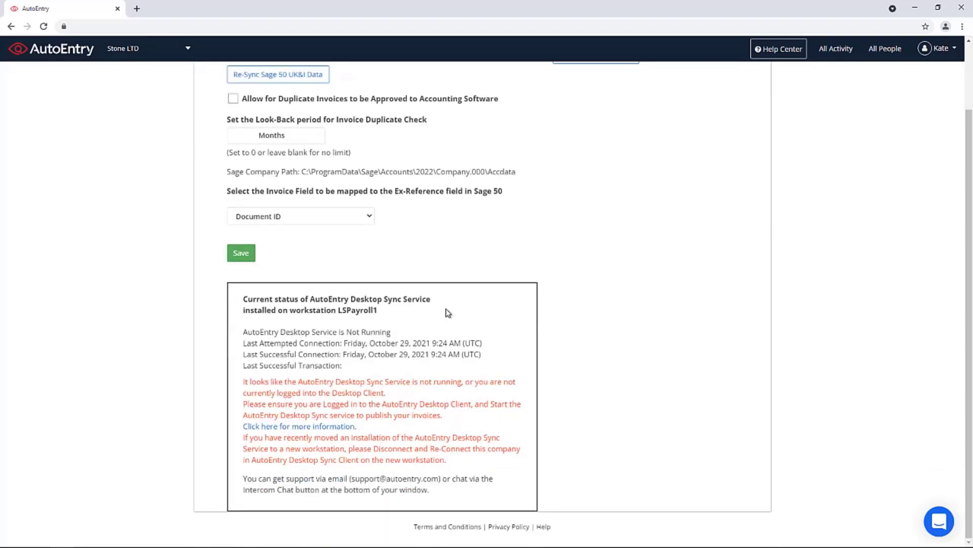
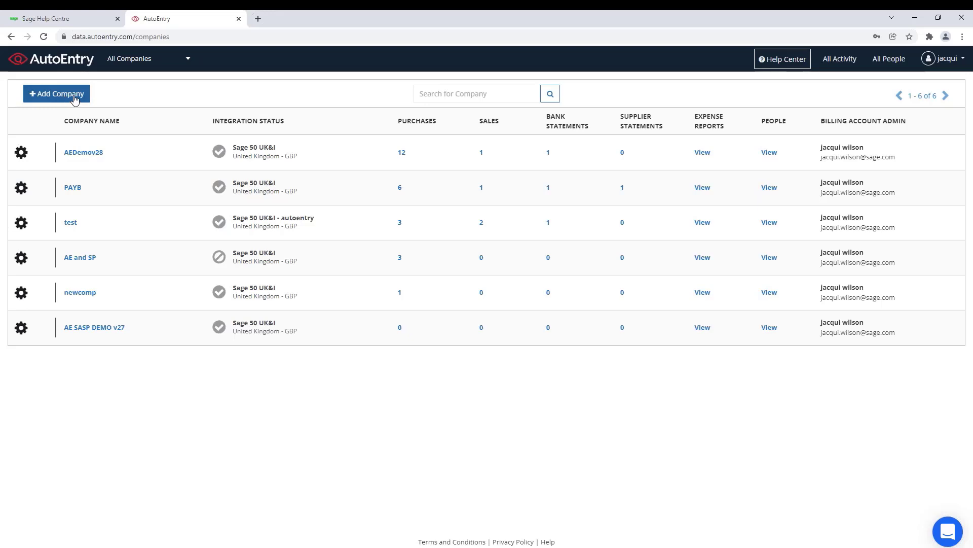
{"action": "left_click", "coordinate": [886, 61]}
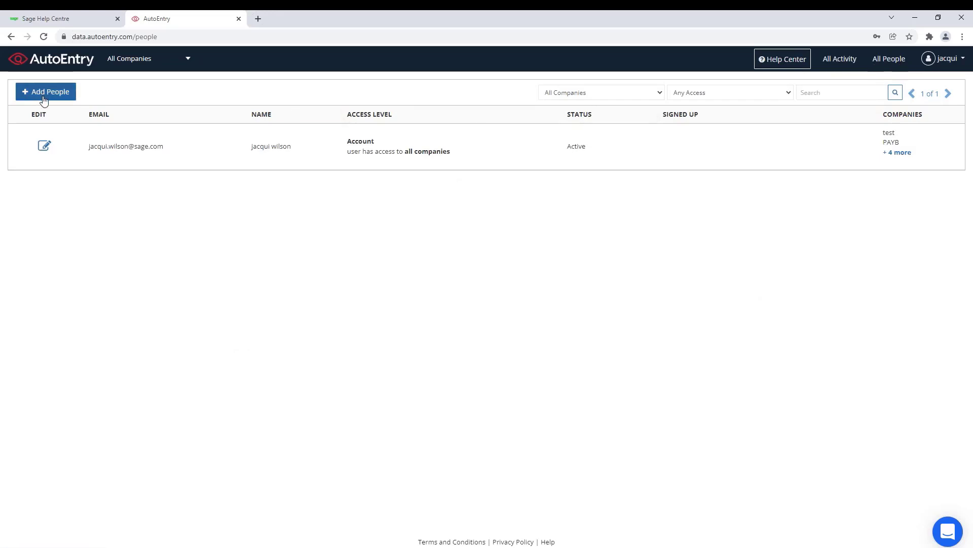
{"action": "left_click", "coordinate": [130, 59]}
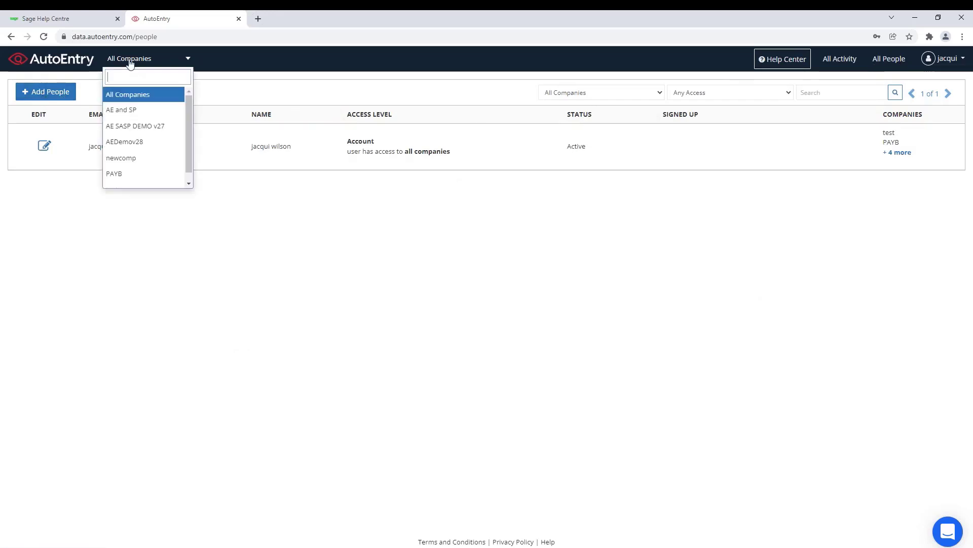
{"action": "left_click", "coordinate": [133, 95]}
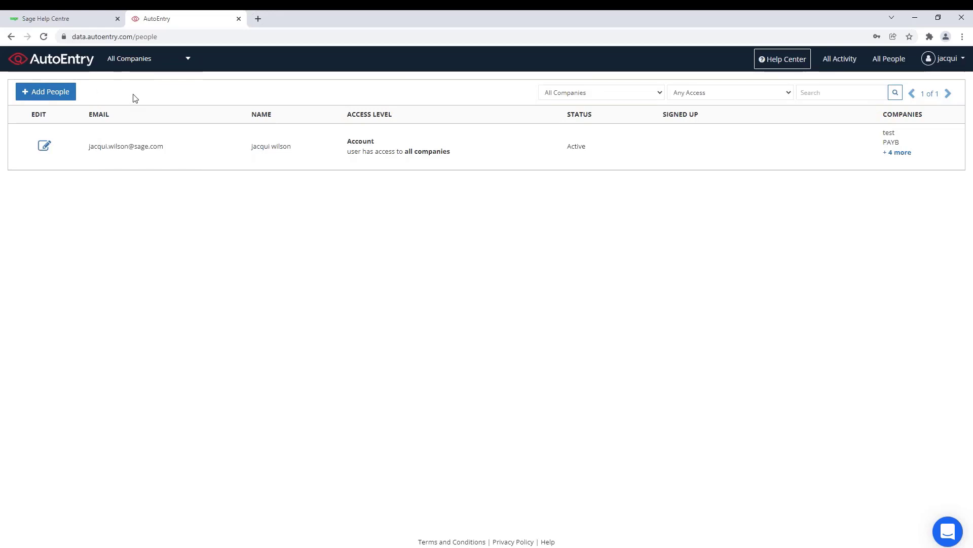
{"action": "left_click", "coordinate": [188, 60]}
{"action": "left_click", "coordinate": [136, 111]}
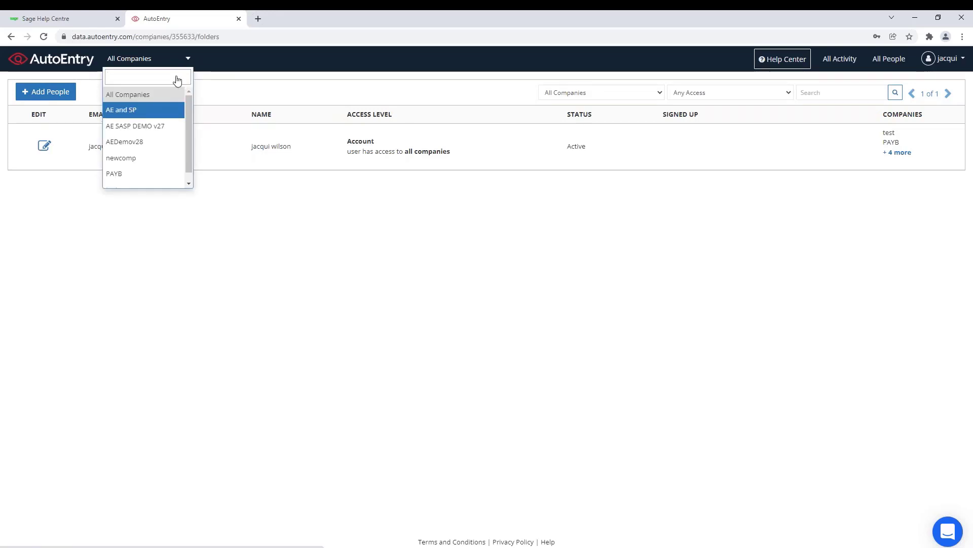
{"action": "left_click", "coordinate": [187, 59]}
{"action": "left_click", "coordinate": [154, 95]}
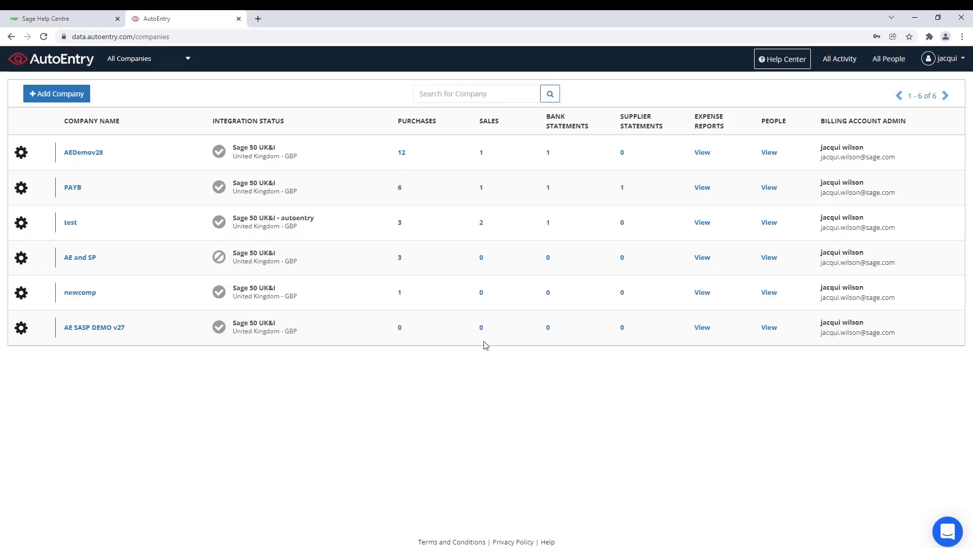
Step: Open AEDemov28, review its supplier and customer contacts, then open its Manage Lists categories
{"action": "left_click", "coordinate": [90, 158]}
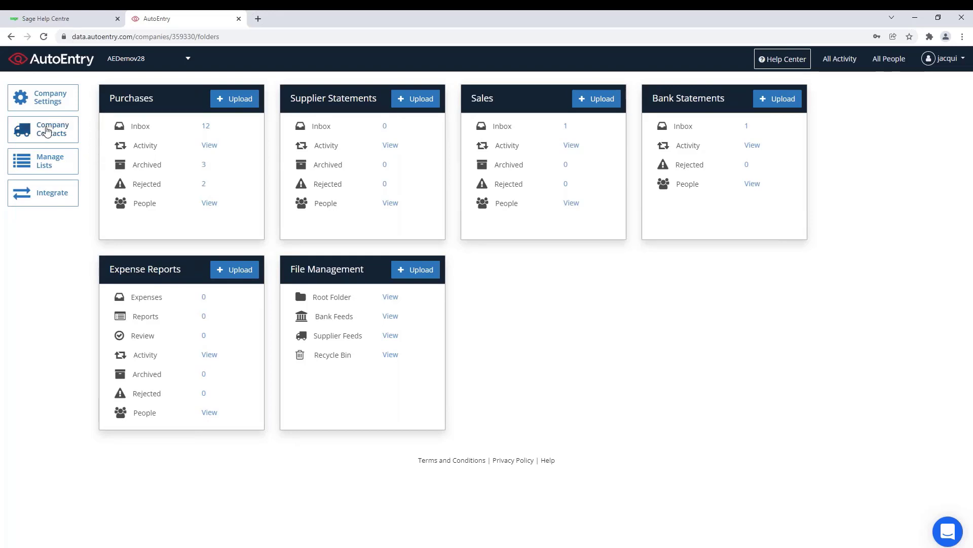
{"action": "left_click", "coordinate": [50, 130]}
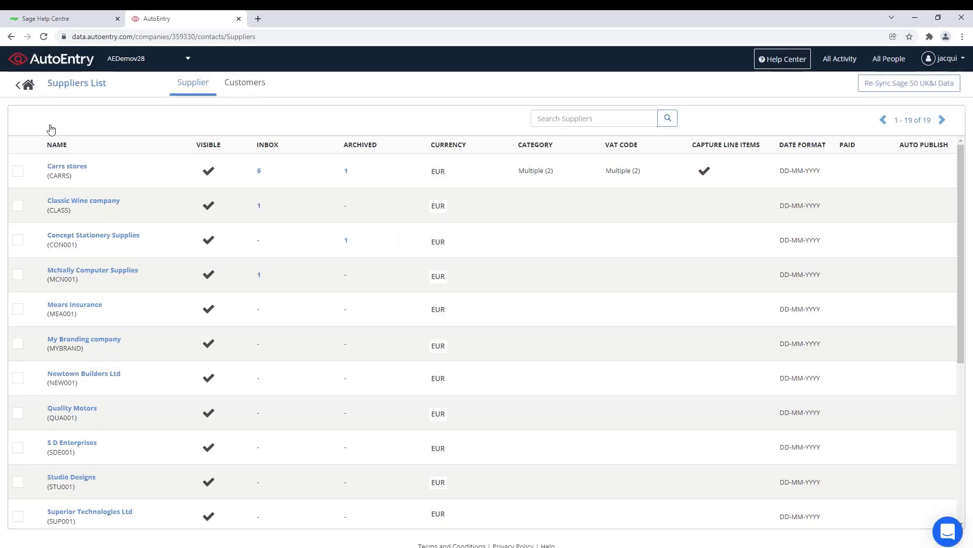
{"action": "left_click", "coordinate": [250, 81]}
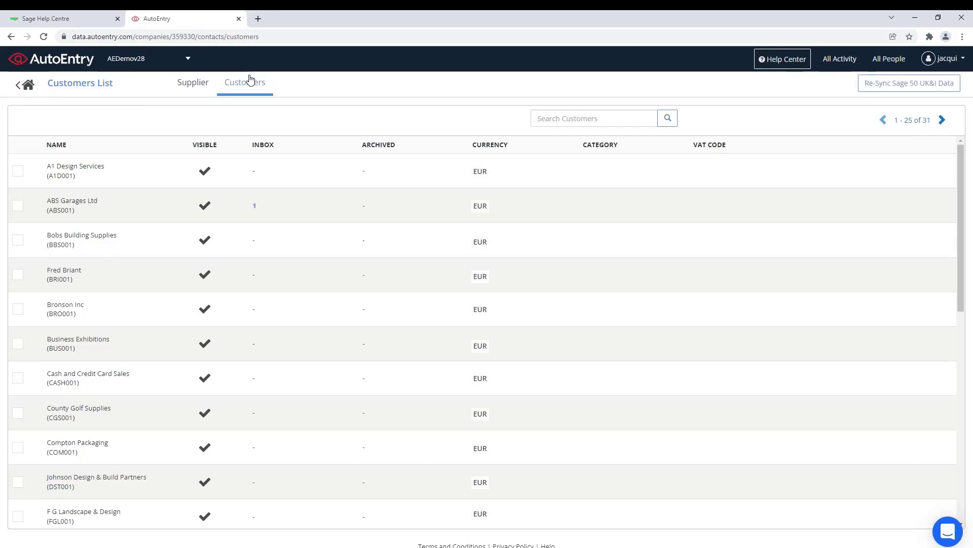
{"action": "left_click", "coordinate": [21, 85]}
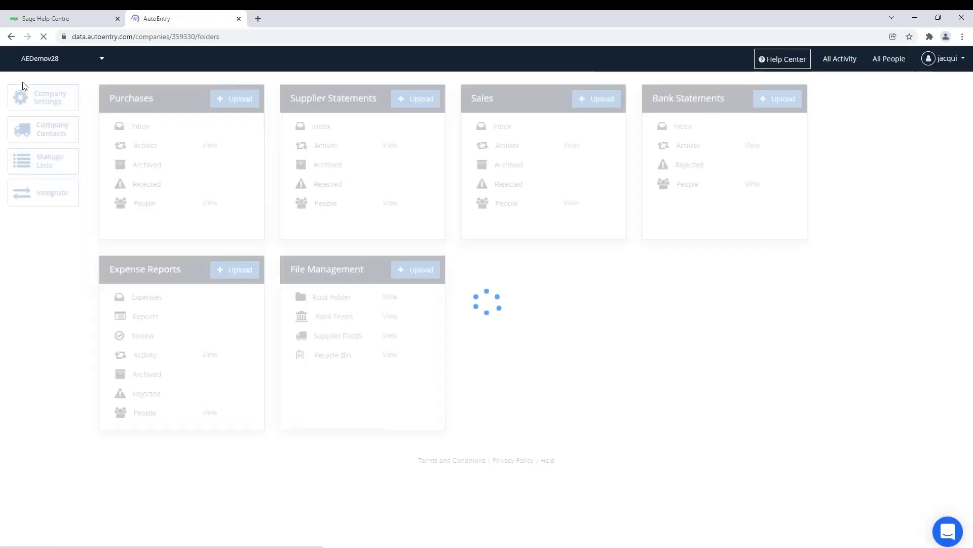
{"action": "left_click", "coordinate": [50, 161]}
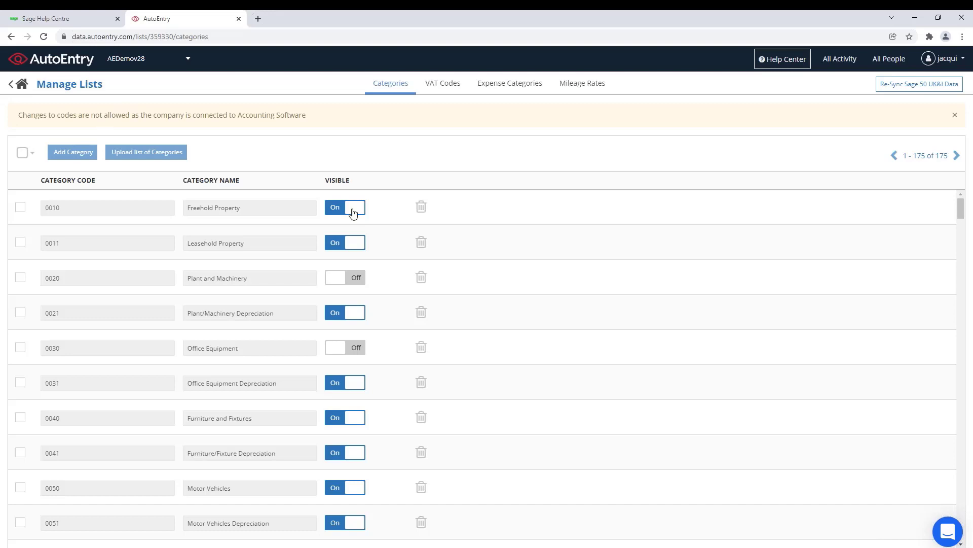
Step: Review the VAT Codes and Expense Categories lists, keeping Food / Meals mapped to Refreshments
{"action": "left_click", "coordinate": [439, 84]}
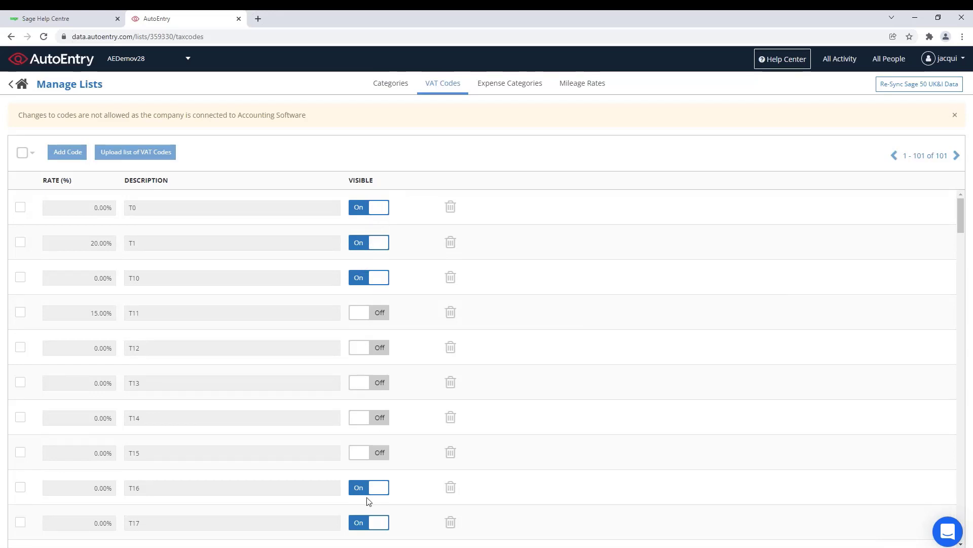
{"action": "left_click", "coordinate": [495, 85]}
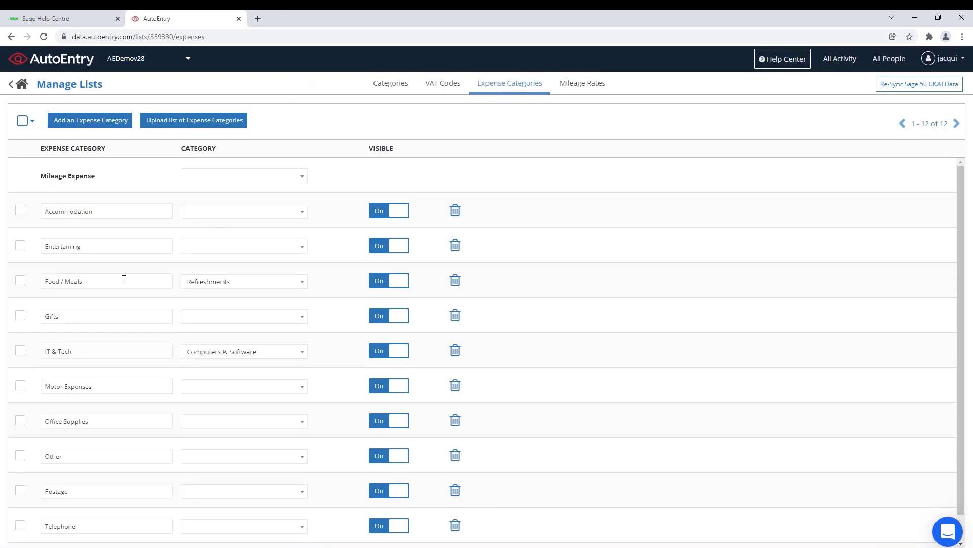
{"action": "left_click", "coordinate": [300, 282]}
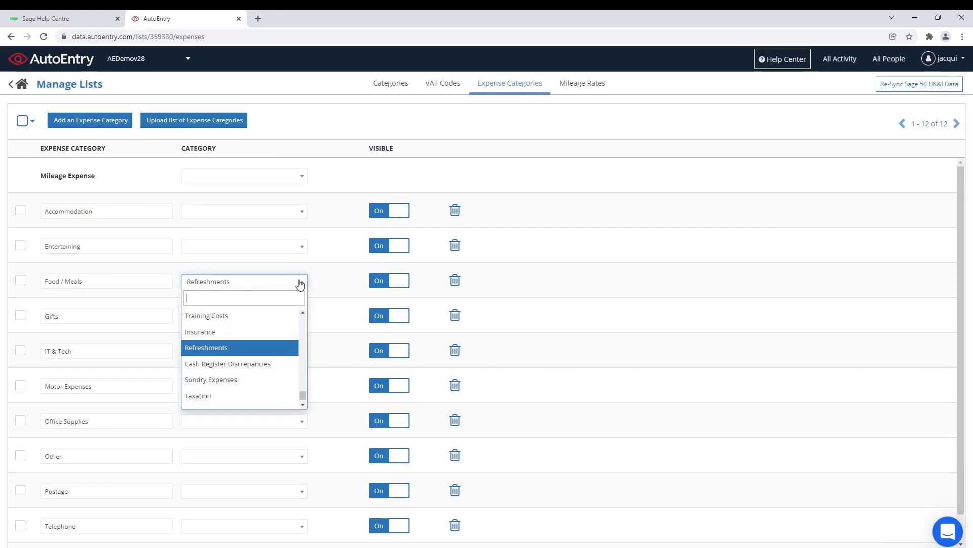
{"action": "left_click", "coordinate": [226, 348]}
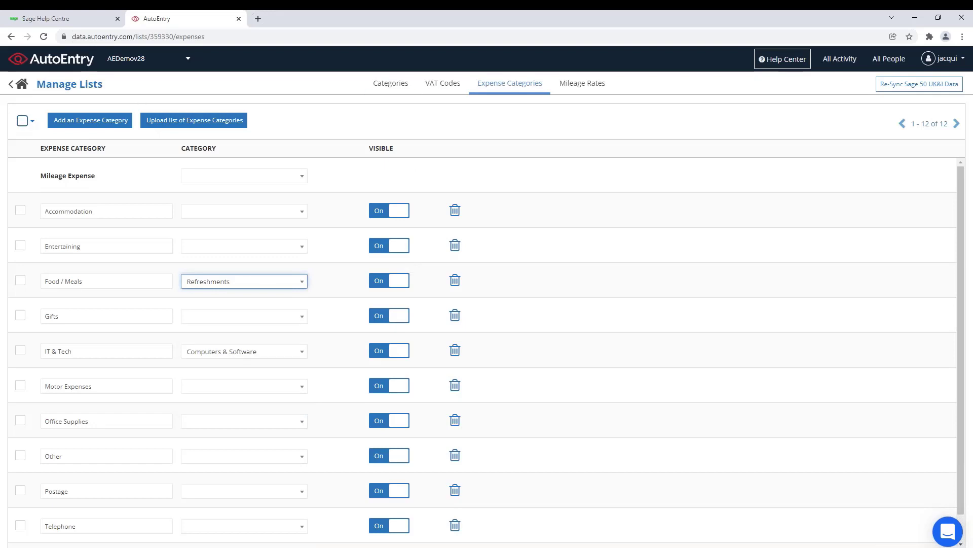
{"action": "left_click", "coordinate": [25, 84]}
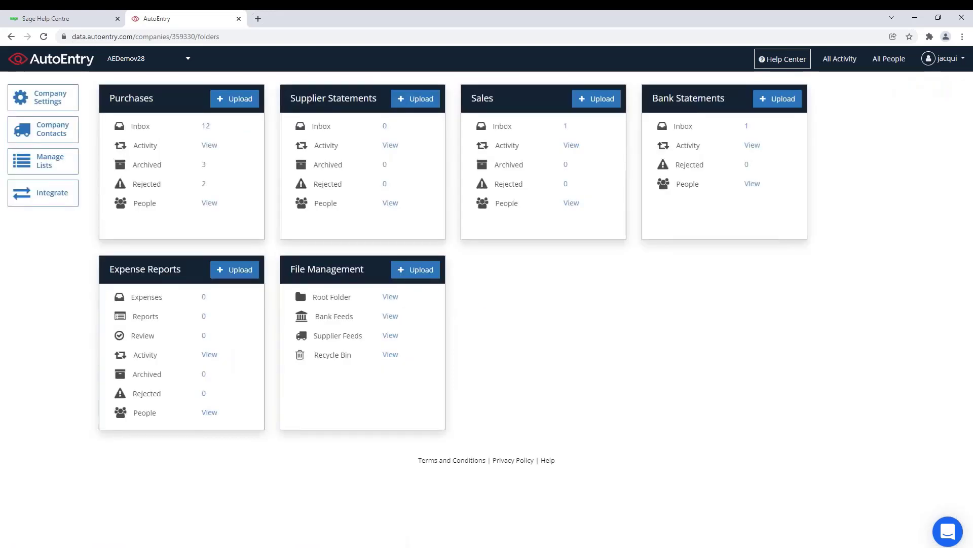
{"action": "left_click", "coordinate": [47, 104]}
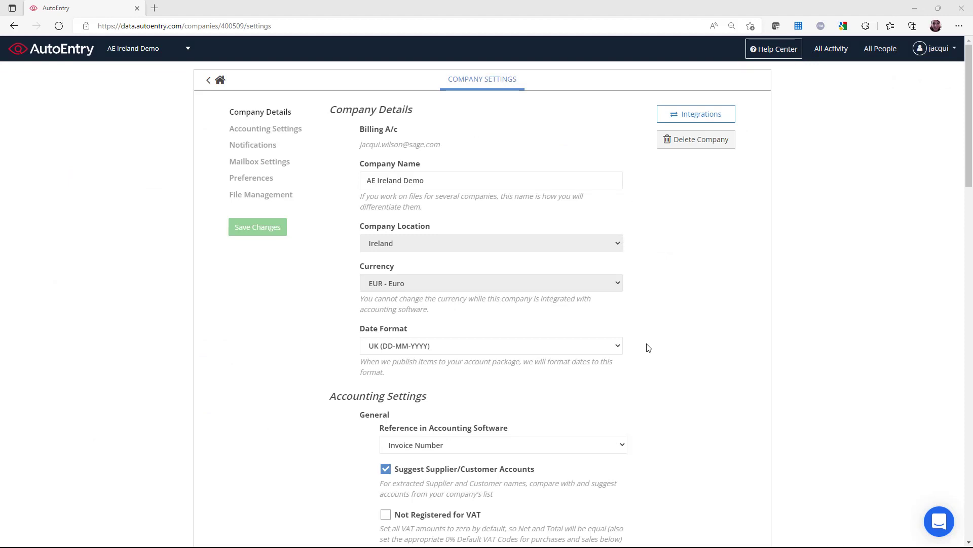
{"action": "scroll", "coordinate": [648, 348], "scroll_direction": "down", "scroll_amount": 5}
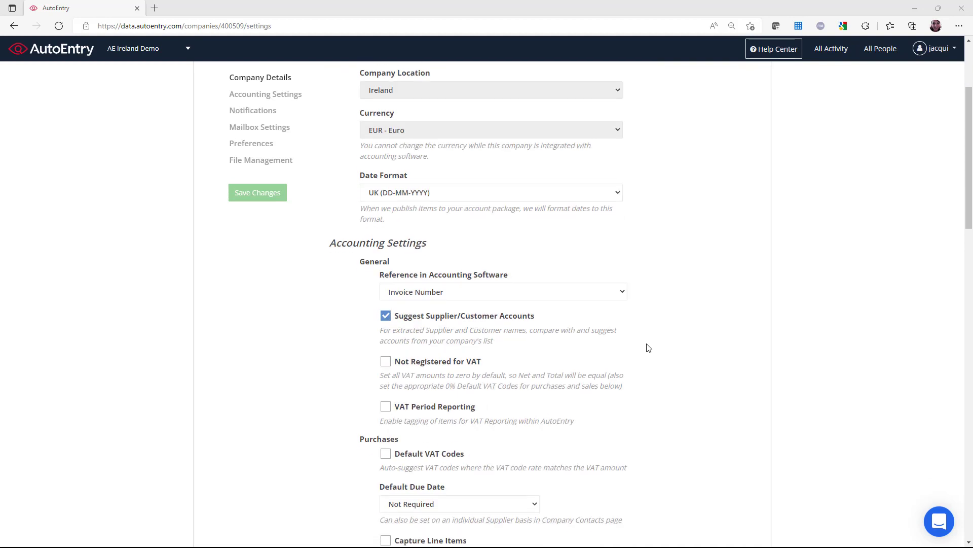
{"action": "scroll", "coordinate": [649, 348], "scroll_direction": "down", "scroll_amount": 2}
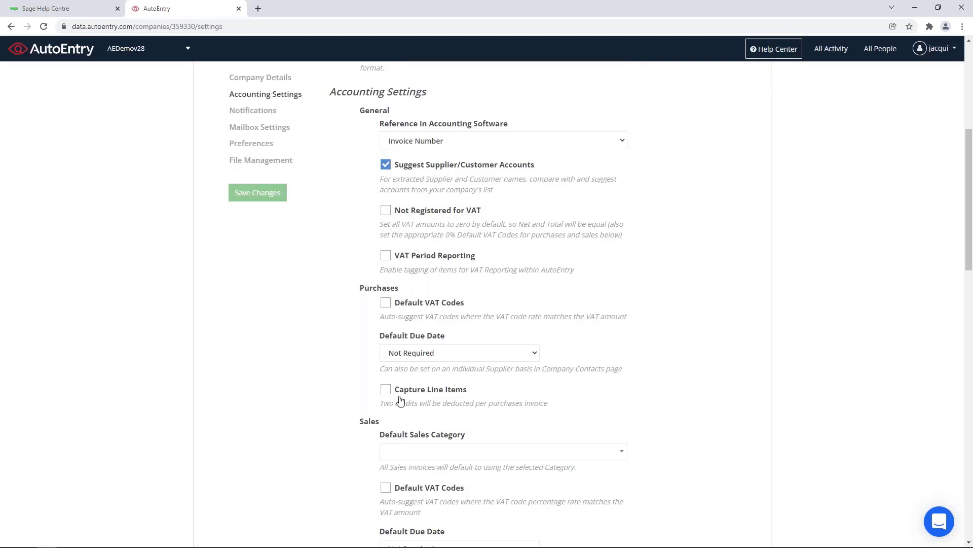
{"action": "scroll", "coordinate": [528, 403], "scroll_direction": "down", "scroll_amount": 7}
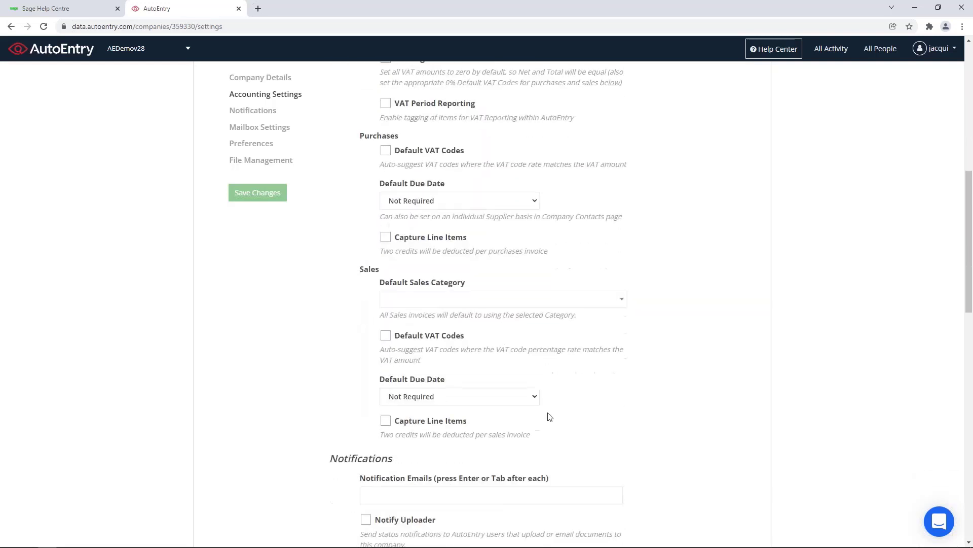
{"action": "scroll", "coordinate": [549, 416], "scroll_direction": "down", "scroll_amount": 3}
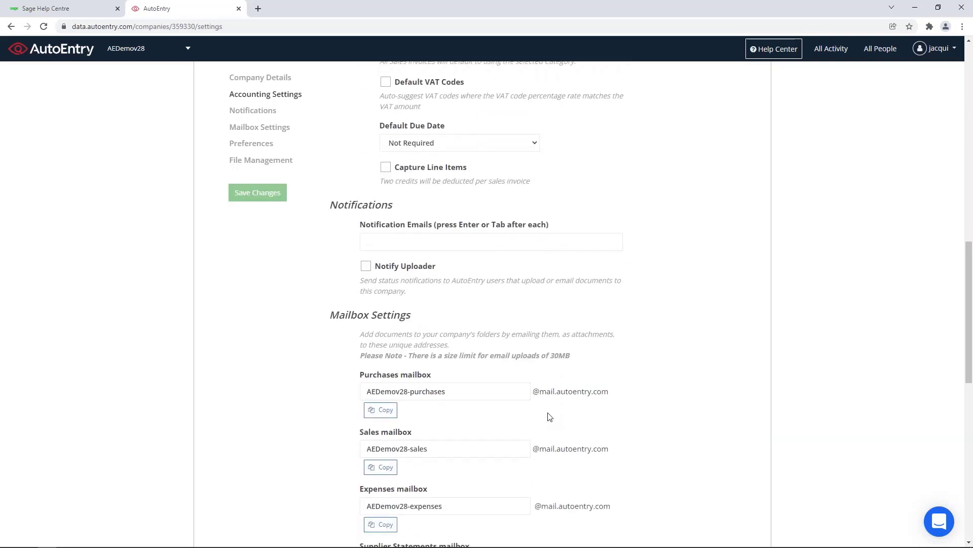
{"action": "scroll", "coordinate": [550, 416], "scroll_direction": "down", "scroll_amount": 3}
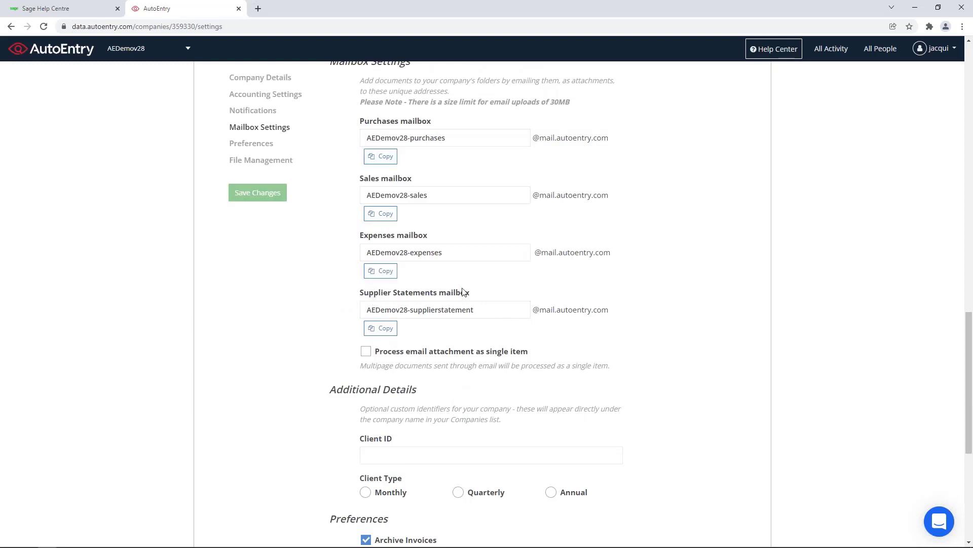
{"action": "scroll", "coordinate": [462, 291], "scroll_direction": "up", "scroll_amount": 6}
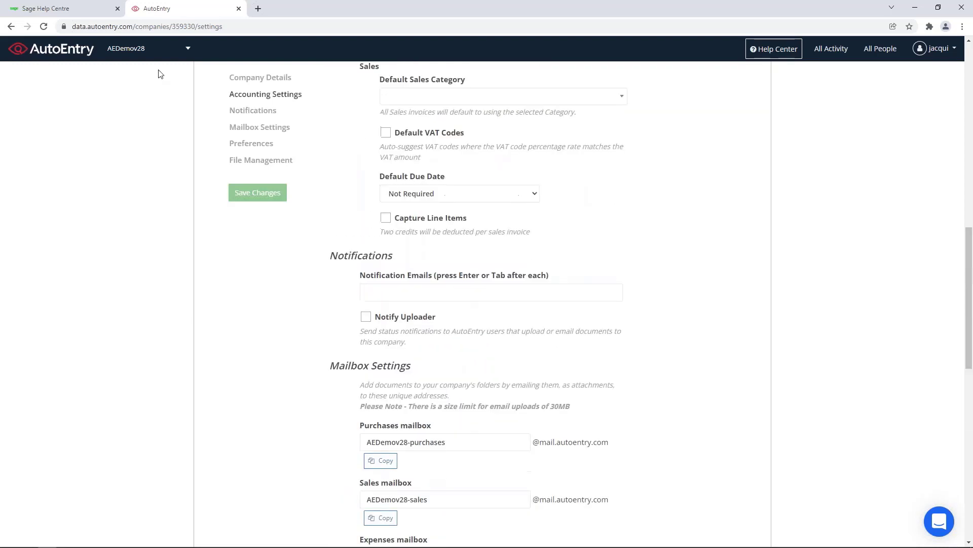
{"action": "scroll", "coordinate": [353, 160], "scroll_direction": "up", "scroll_amount": 6}
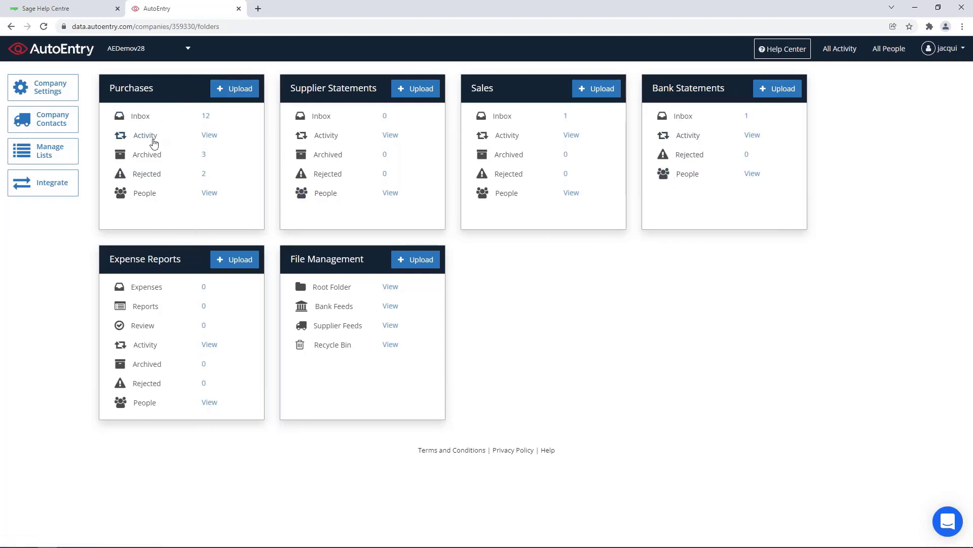
Step: Open the Purchases upload window and compare the Supplier Statements, Expenses and Purchases upload options
{"action": "left_click", "coordinate": [237, 95]}
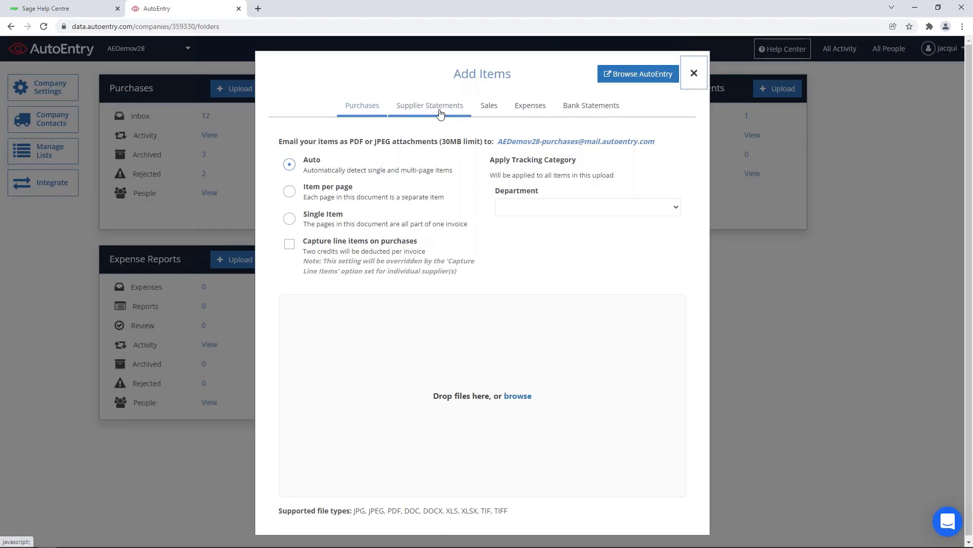
{"action": "left_click", "coordinate": [461, 108]}
{"action": "left_click", "coordinate": [527, 109]}
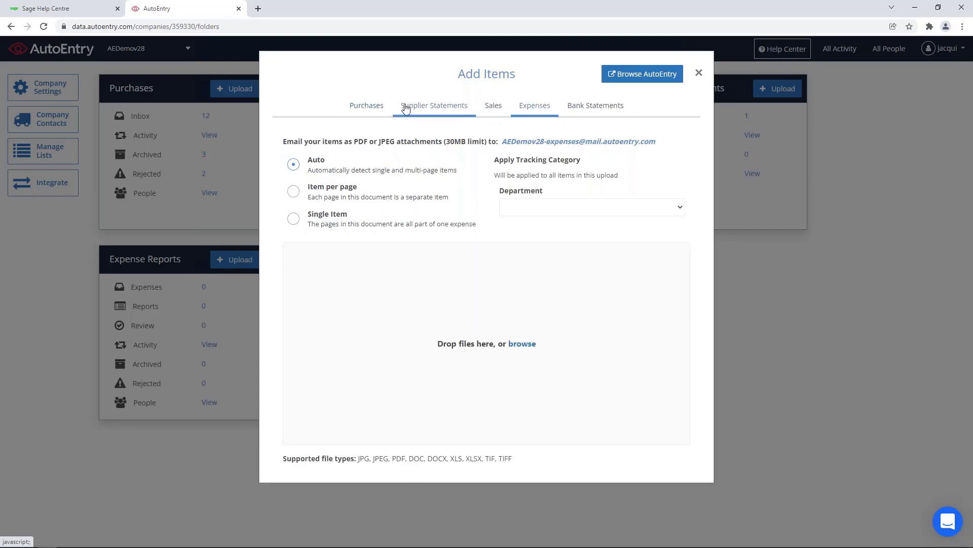
{"action": "left_click", "coordinate": [371, 107]}
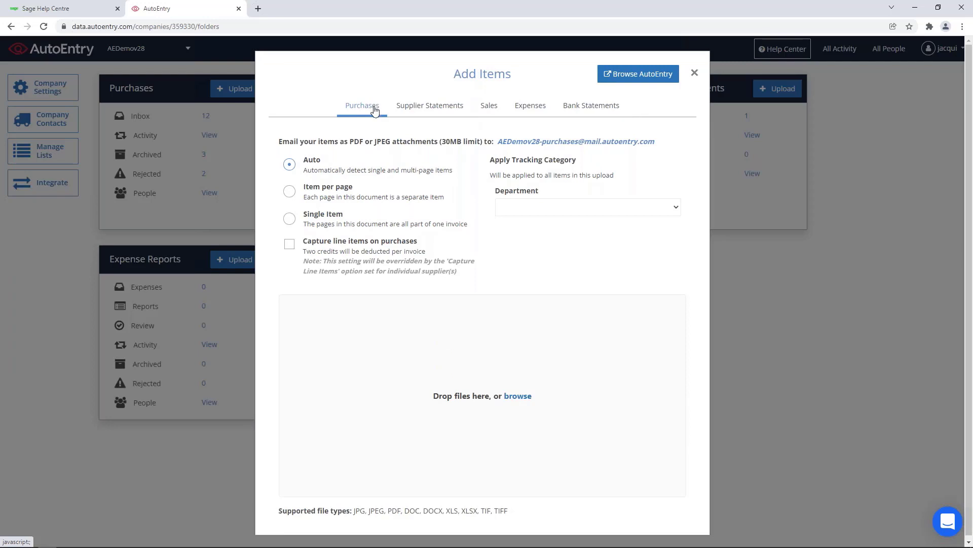
Step: Pick April 2019 Statement.pdf from Desktop > AE files, then close the Add Items window
{"action": "left_click", "coordinate": [517, 396]}
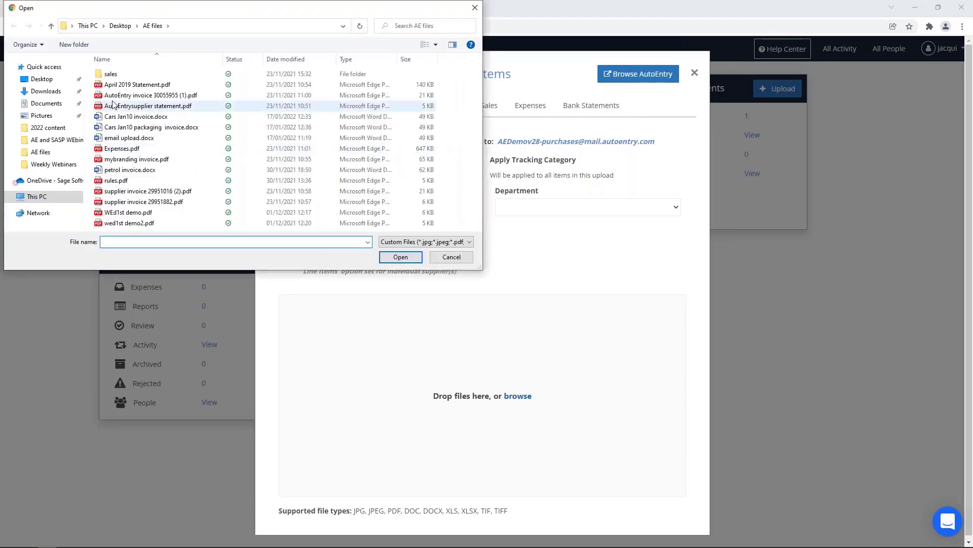
{"action": "left_click", "coordinate": [47, 80]}
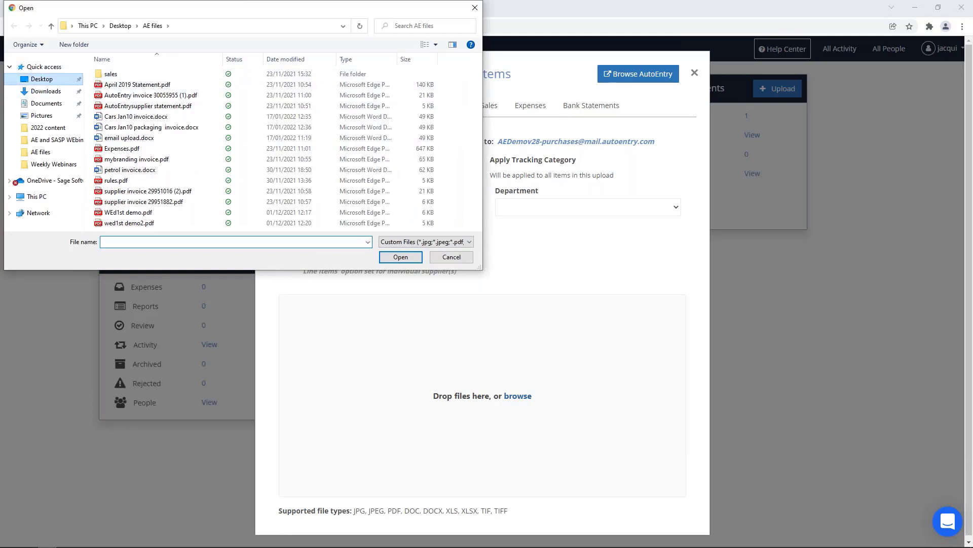
{"action": "left_click", "coordinate": [131, 201]}
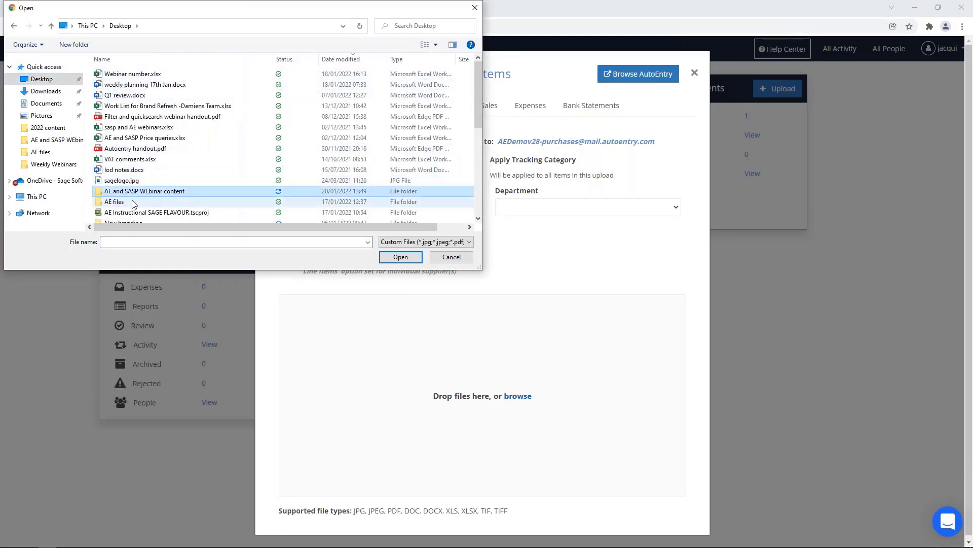
{"action": "double_click", "coordinate": [132, 201]}
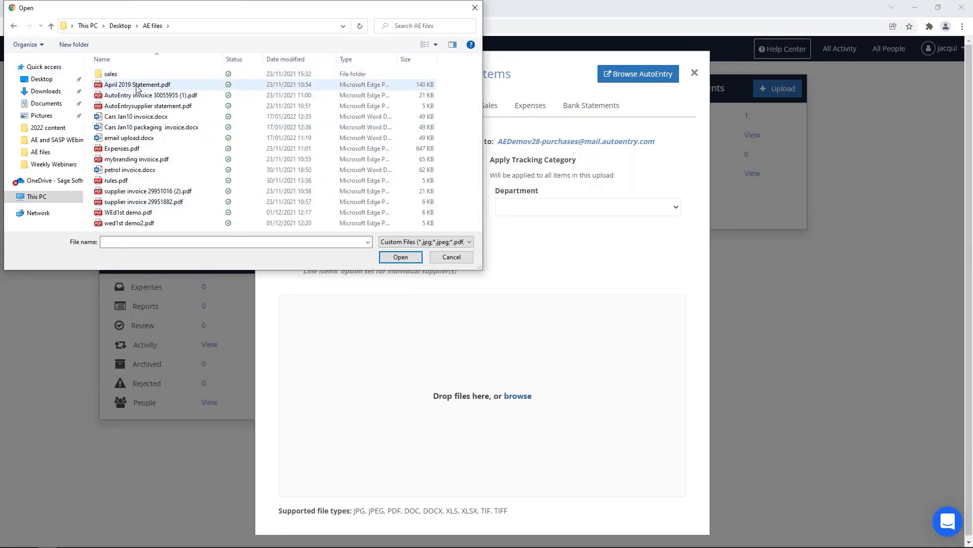
{"action": "left_click", "coordinate": [168, 84]}
{"action": "key", "text": "Return"}
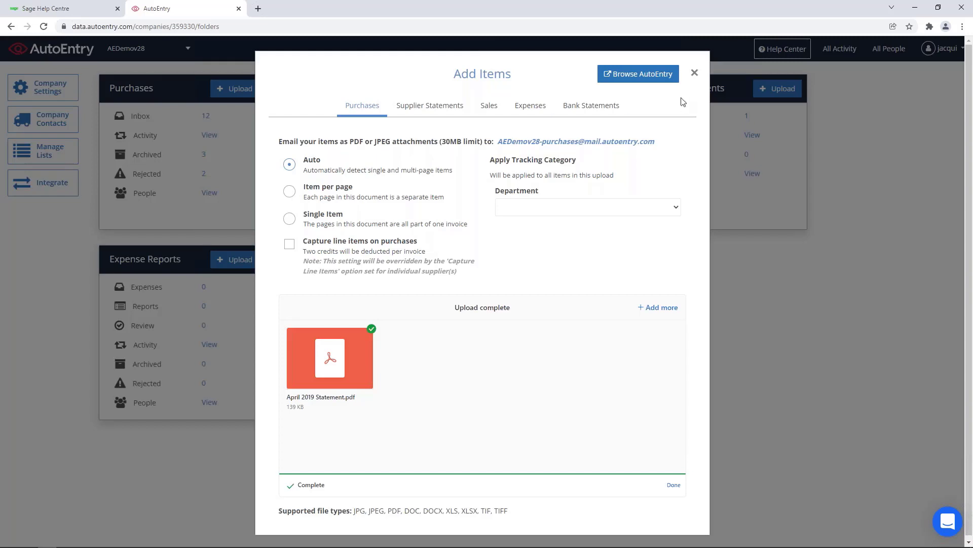
{"action": "key", "text": "Escape"}
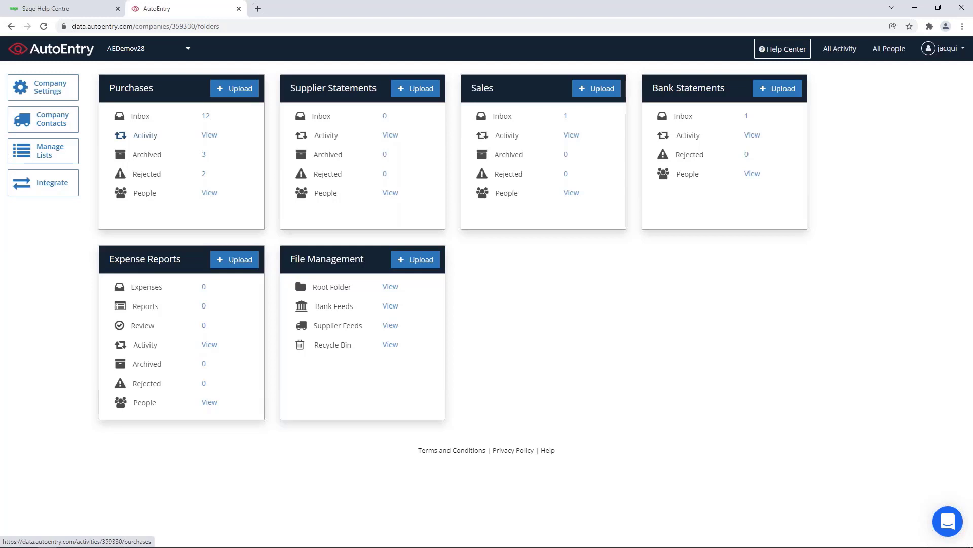
Step: Open the Purchases activity log and scroll through the 27 uploaded files and their statuses
{"action": "left_click", "coordinate": [210, 138]}
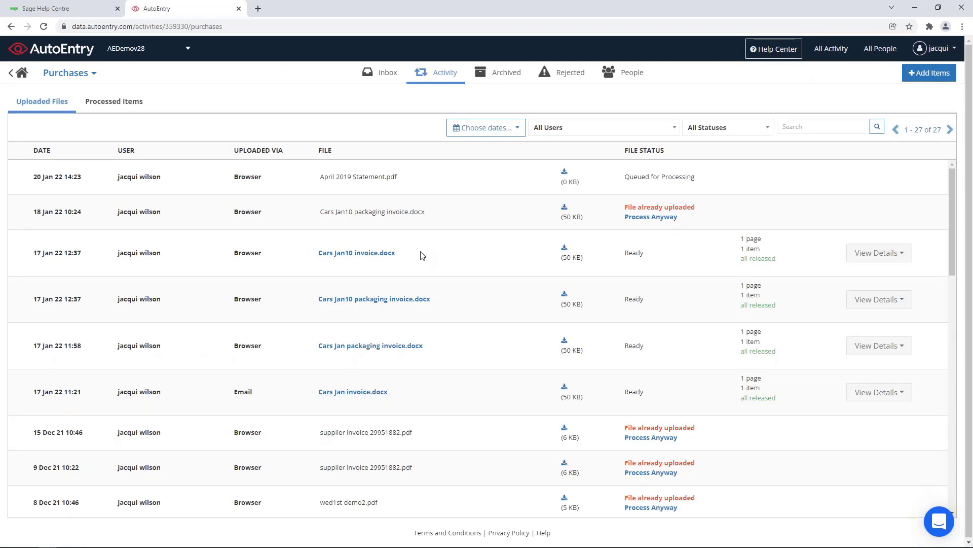
{"action": "scroll", "coordinate": [421, 255], "scroll_direction": "down", "scroll_amount": 3}
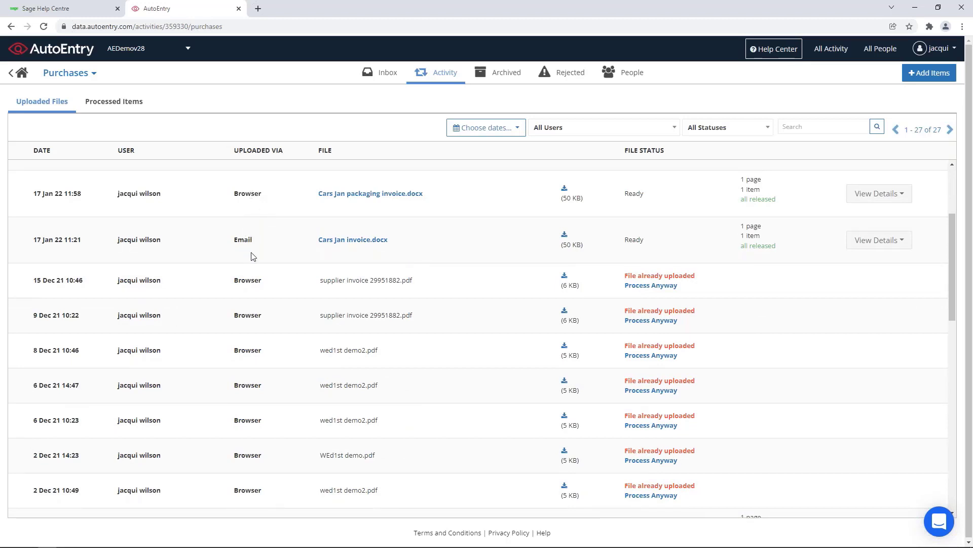
{"action": "scroll", "coordinate": [260, 291], "scroll_direction": "down", "scroll_amount": 10}
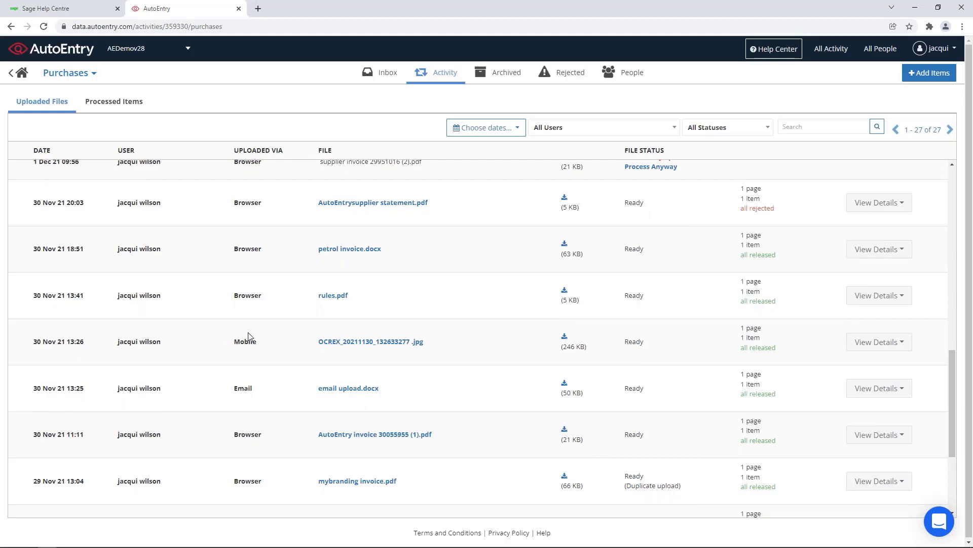
{"action": "scroll", "coordinate": [245, 311], "scroll_direction": "up", "scroll_amount": 8}
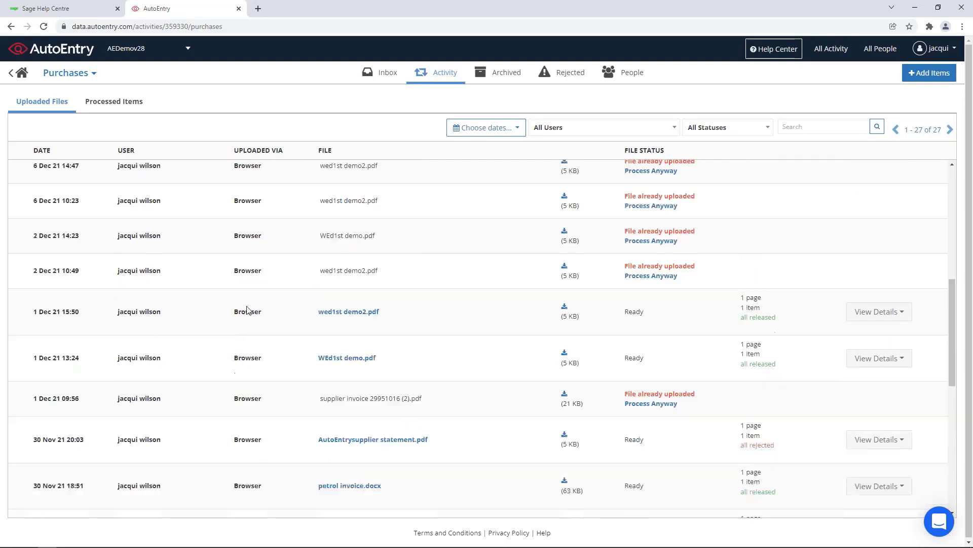
Step: From the Purchases inbox, check All star Petrol's supplier account options and open its invoice
{"action": "left_click", "coordinate": [382, 76]}
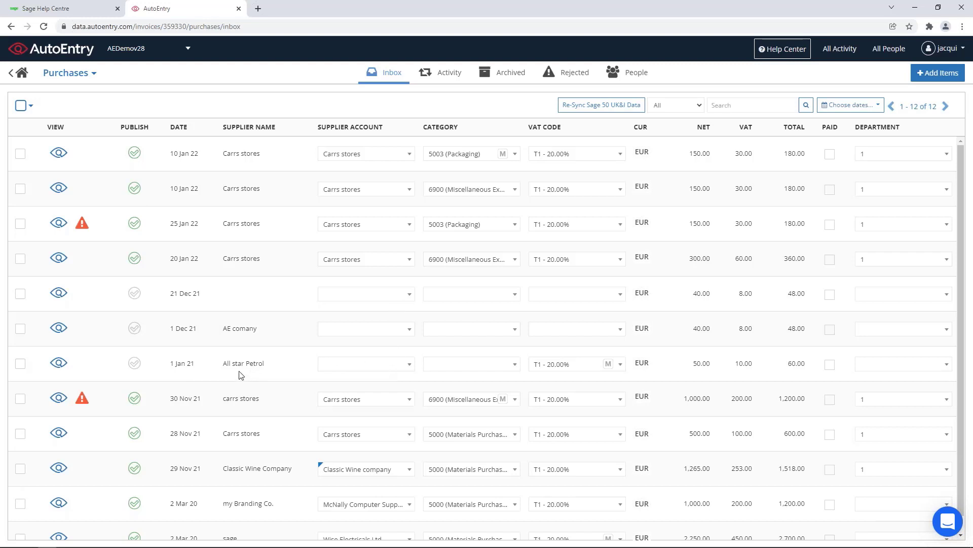
{"action": "left_click", "coordinate": [410, 366]}
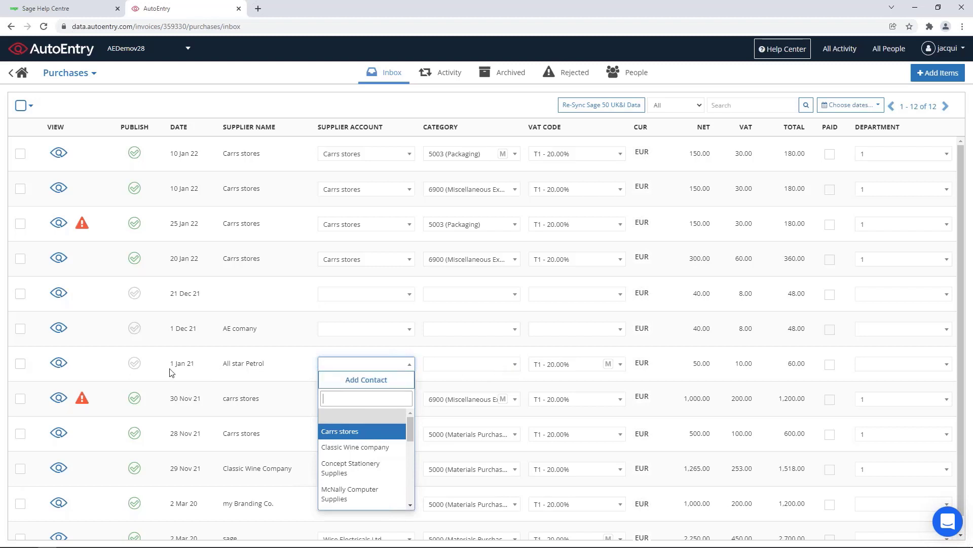
{"action": "left_click", "coordinate": [57, 365]}
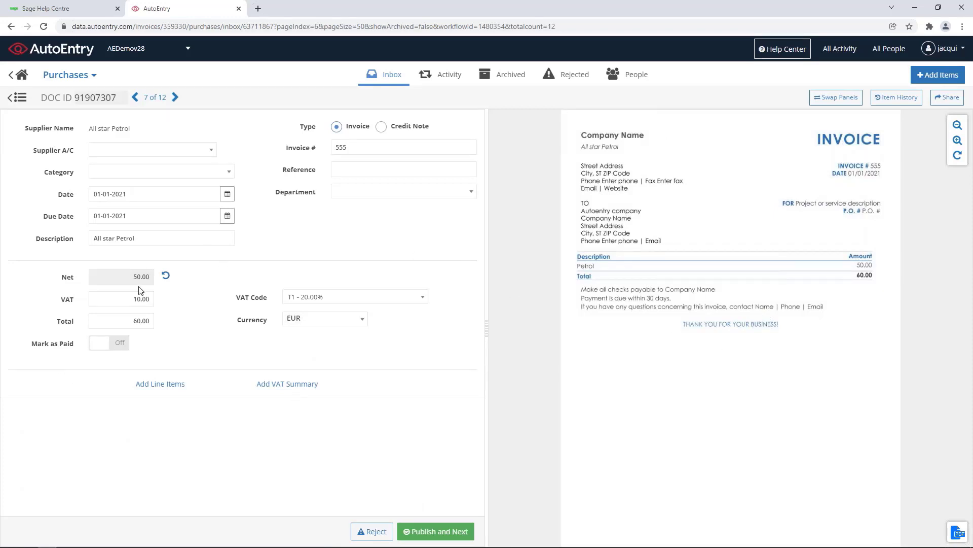
Step: Leave invoice 555's supplier account unset and return to the Purchases inbox list
{"action": "left_click", "coordinate": [212, 152]}
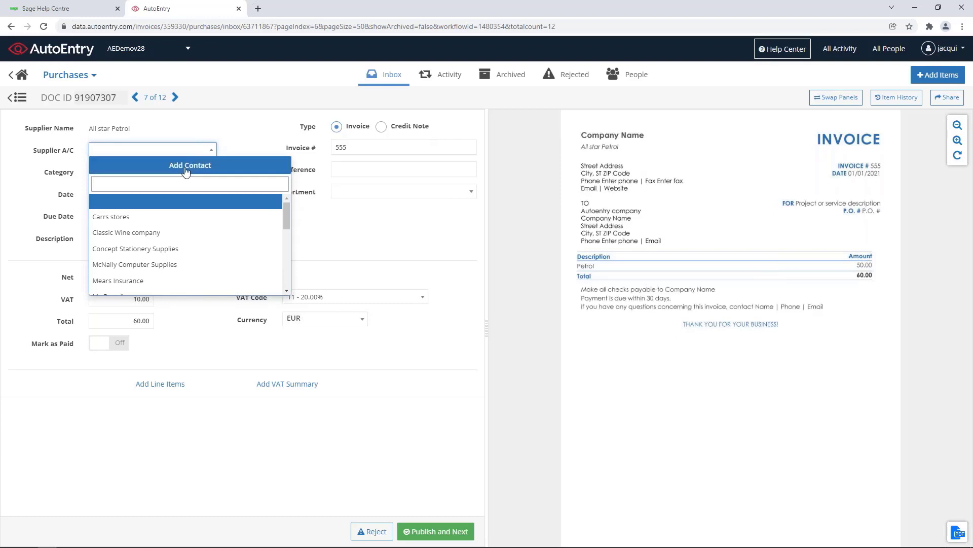
{"action": "left_click", "coordinate": [334, 241]}
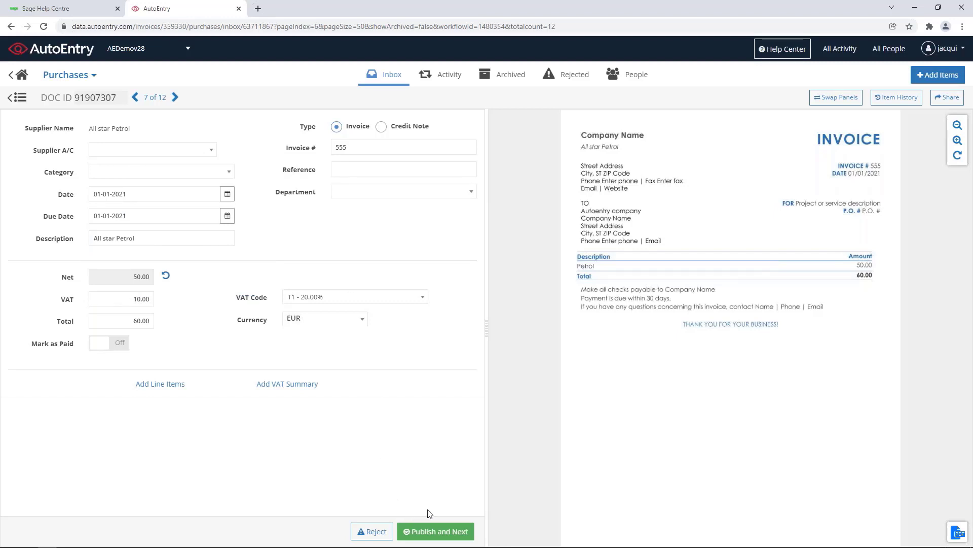
{"action": "left_click", "coordinate": [94, 76]}
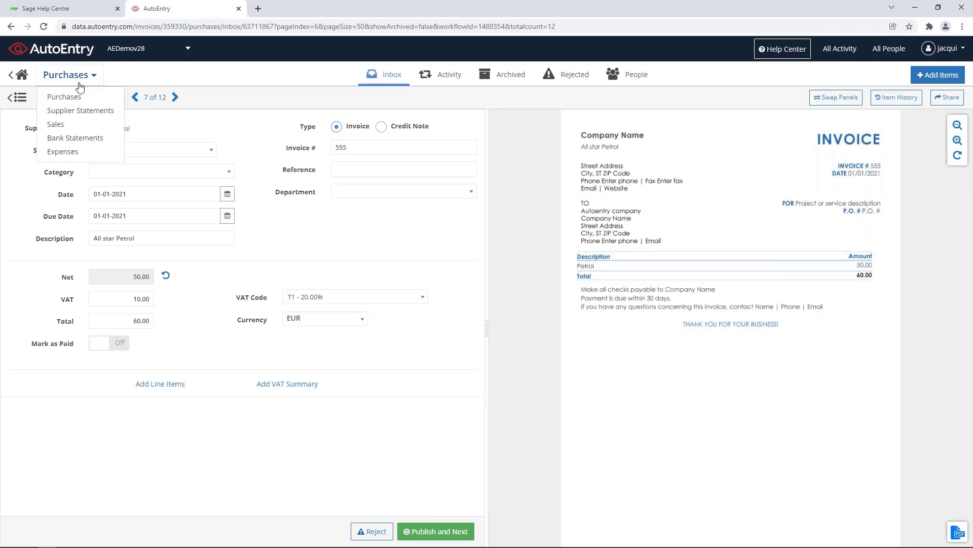
{"action": "left_click", "coordinate": [19, 98]}
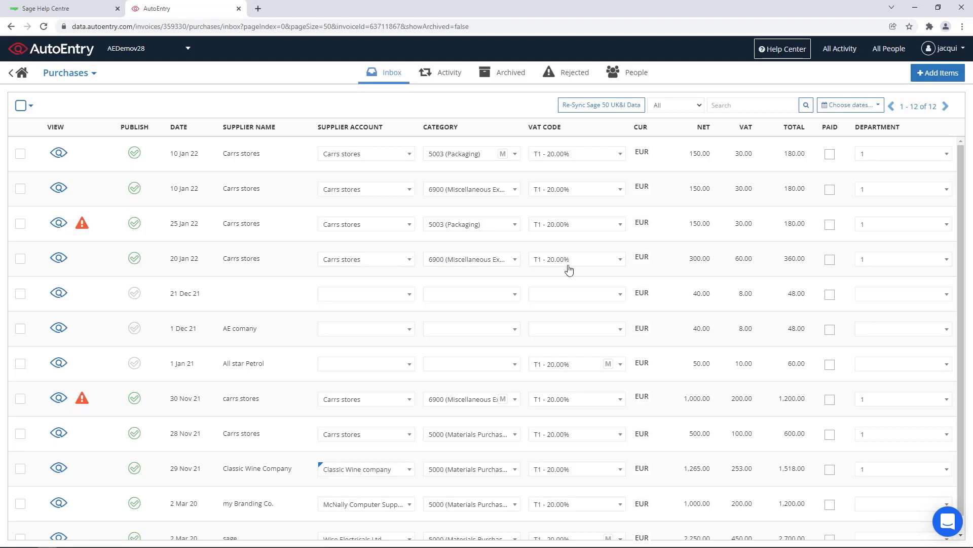
Step: Check the VAT codes on the 20 Jan 22 Carrs stores invoice, then view archived purchases
{"action": "left_click", "coordinate": [59, 260]}
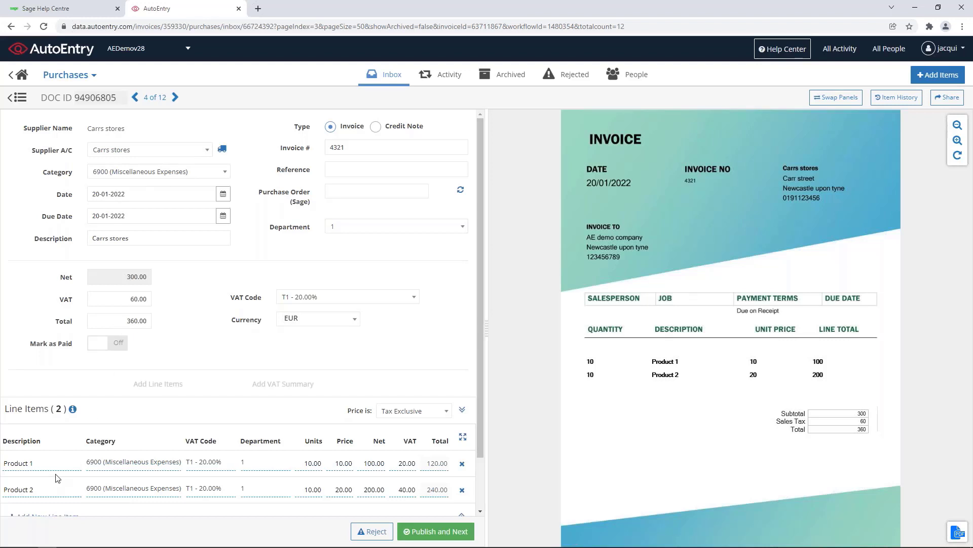
{"action": "left_click", "coordinate": [217, 464]}
{"action": "left_click", "coordinate": [162, 441]}
{"action": "left_click", "coordinate": [20, 97]}
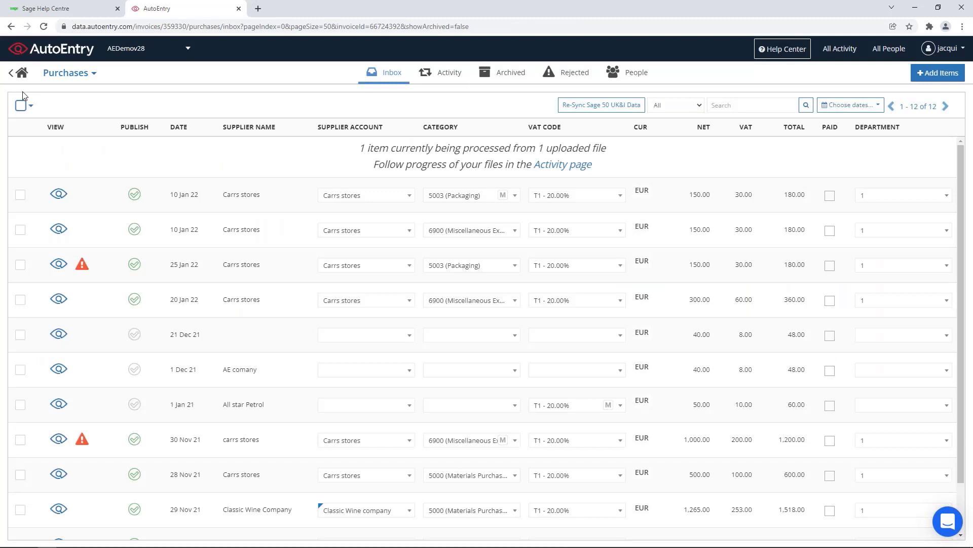
{"action": "left_click", "coordinate": [512, 75]}
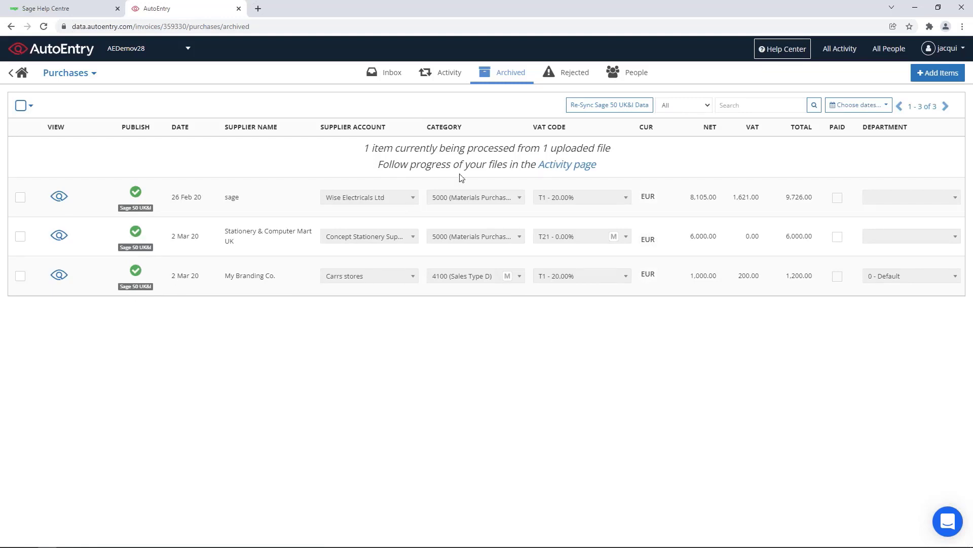
Step: Look over the two rejected purchase documents, then go back to the AEDemov28 dashboard
{"action": "left_click", "coordinate": [578, 79]}
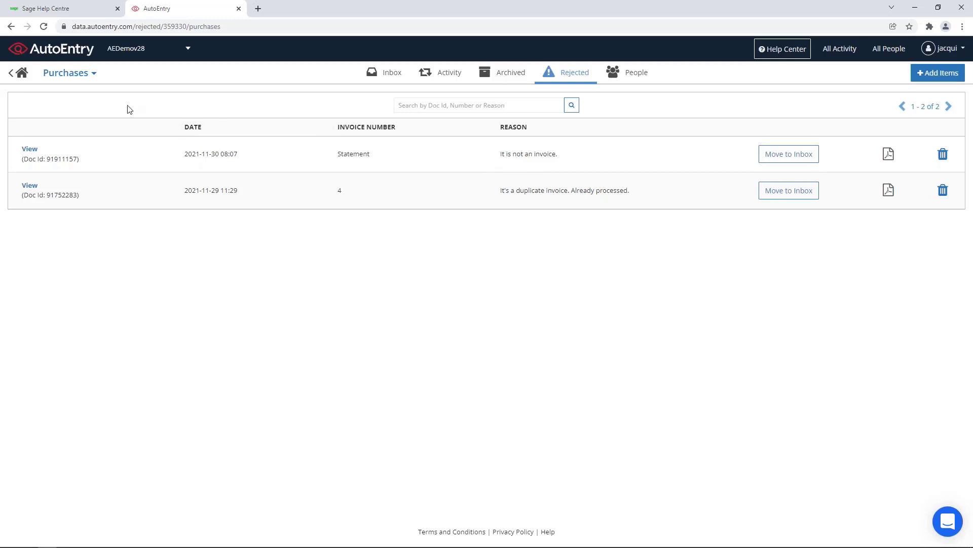
{"action": "left_click", "coordinate": [21, 74]}
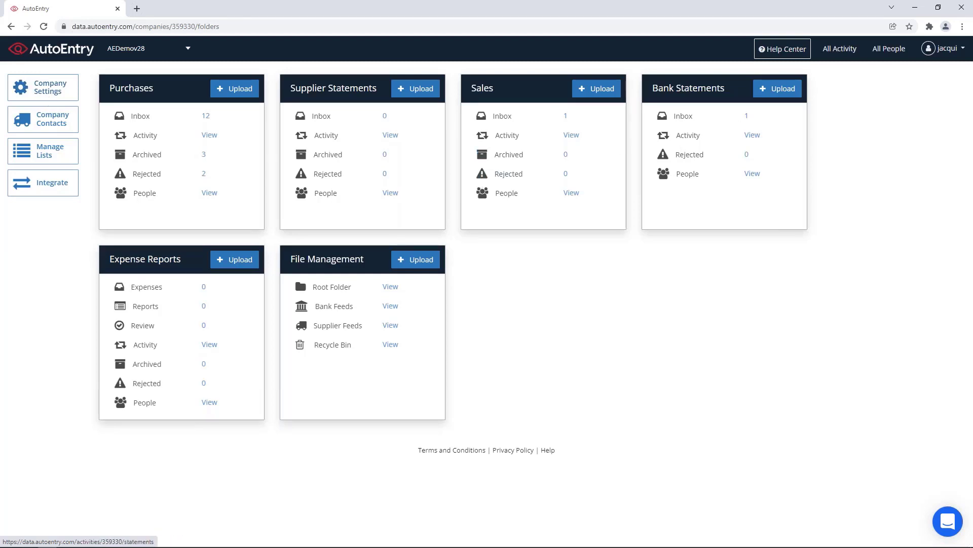
Step: Open the April 2019 bank statement transactions and download them as a CSV file
{"action": "left_click", "coordinate": [777, 89]}
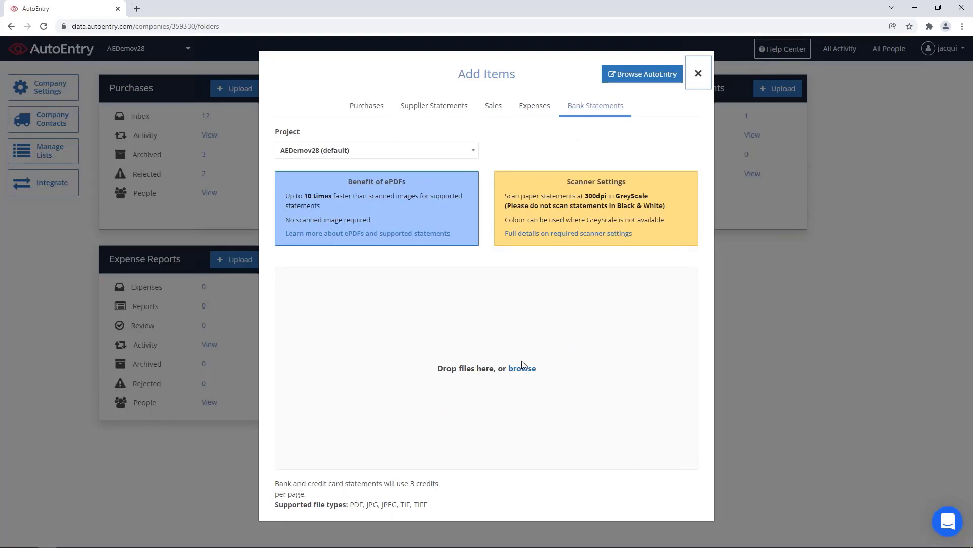
{"action": "left_click", "coordinate": [703, 80]}
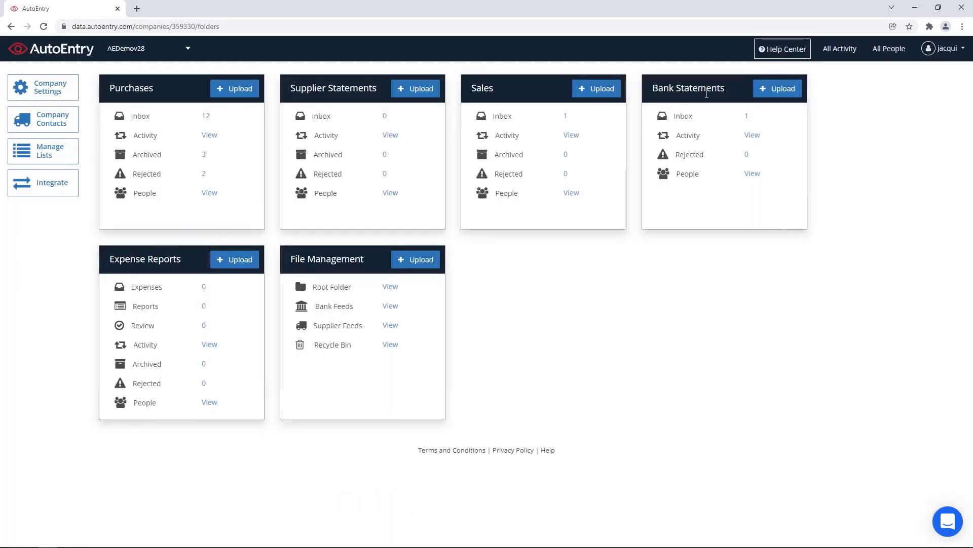
{"action": "left_click", "coordinate": [747, 116]}
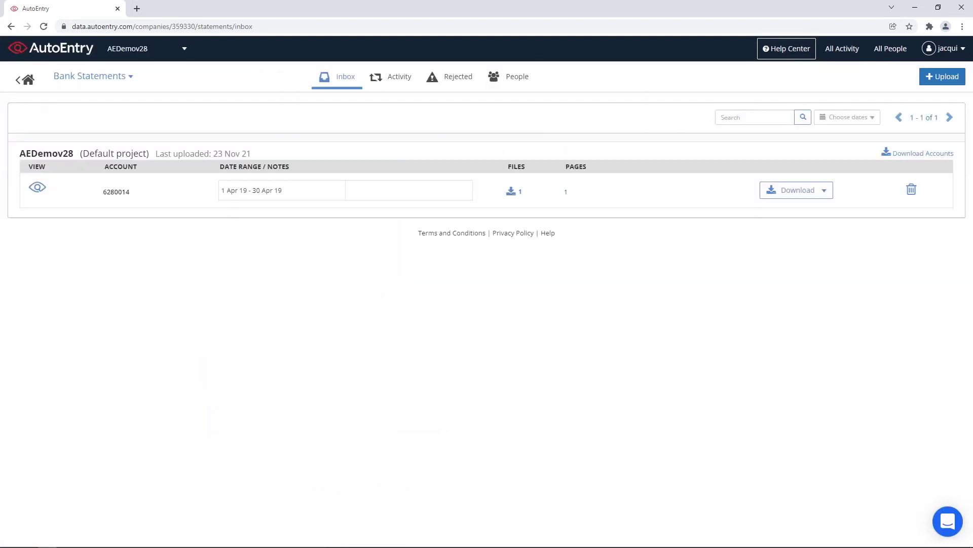
{"action": "left_click", "coordinate": [38, 191]}
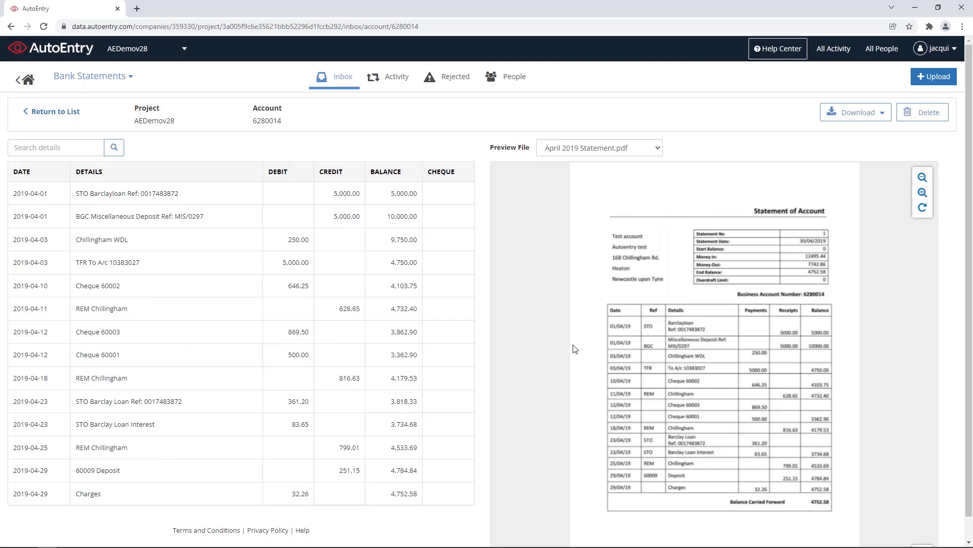
{"action": "left_click", "coordinate": [883, 113]}
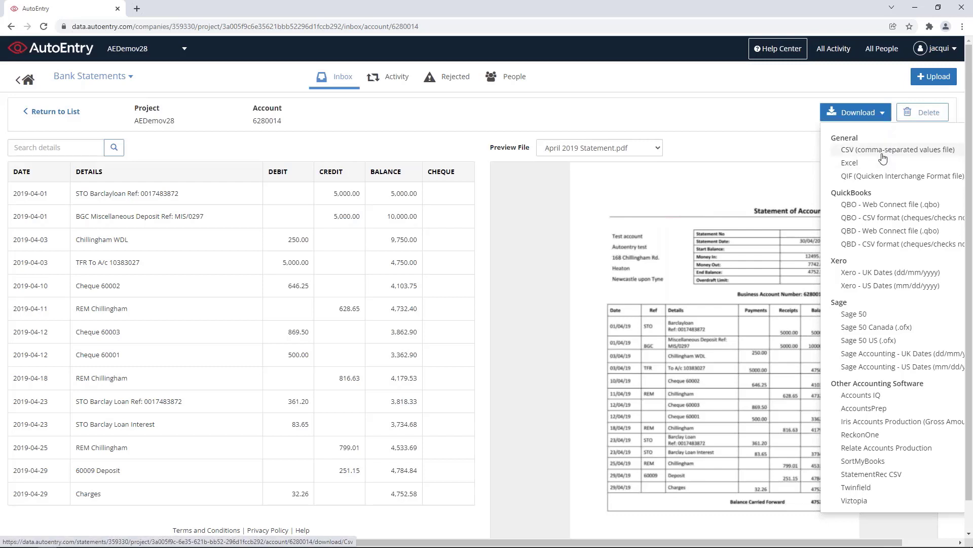
{"action": "left_click", "coordinate": [880, 318]}
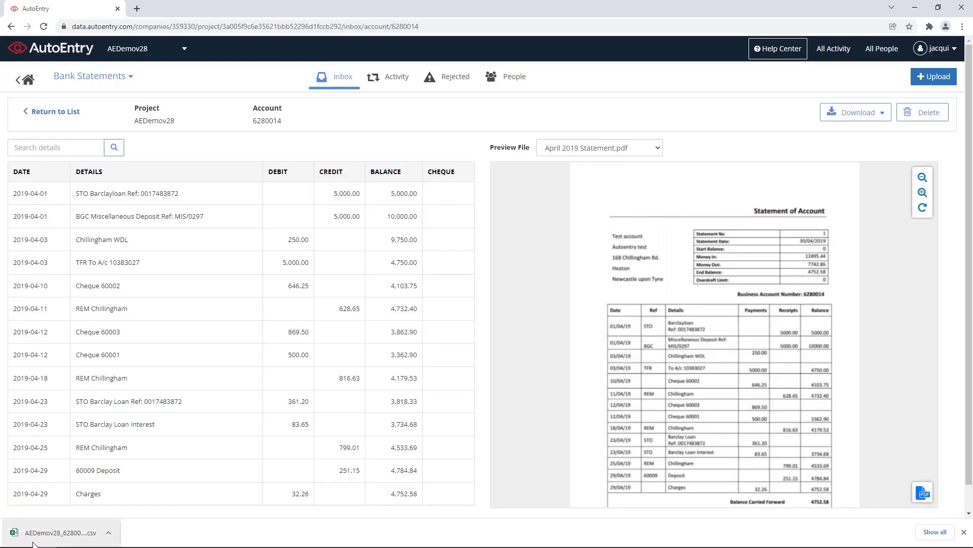
Step: Open the downloaded bank statement CSV in Excel, widen column E to show the dates, then close it
{"action": "left_click", "coordinate": [50, 540]}
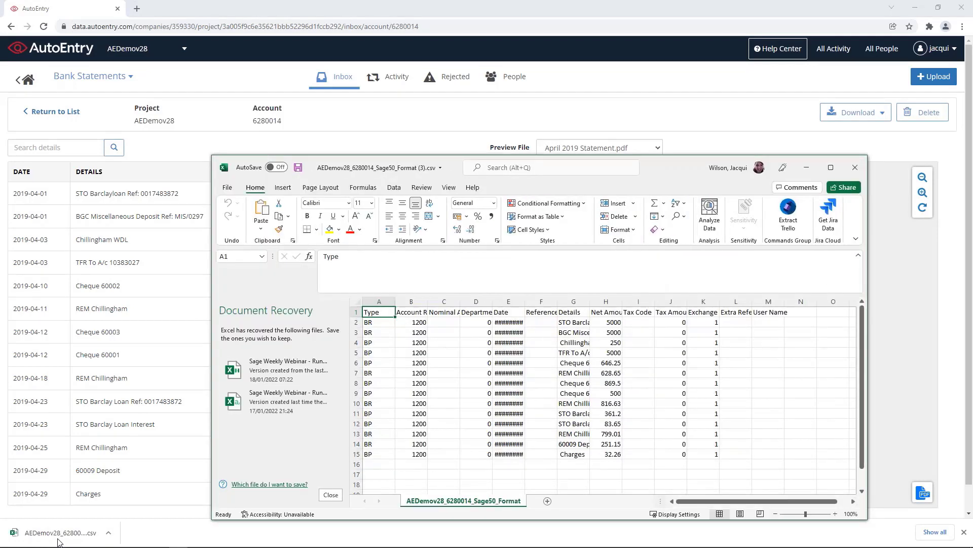
{"action": "left_click_drag", "start_coordinate": [525, 302], "coordinate": [557, 306]}
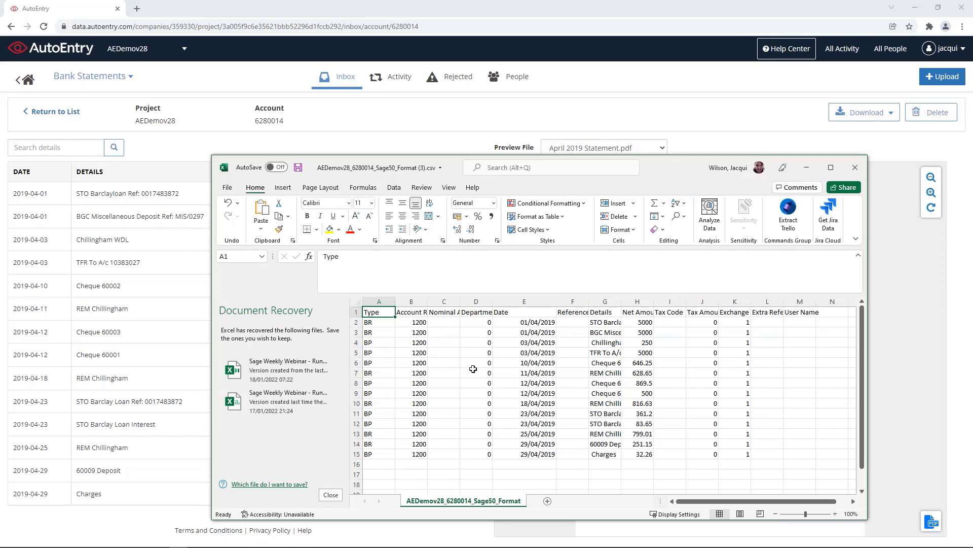
{"action": "left_click", "coordinate": [856, 167]}
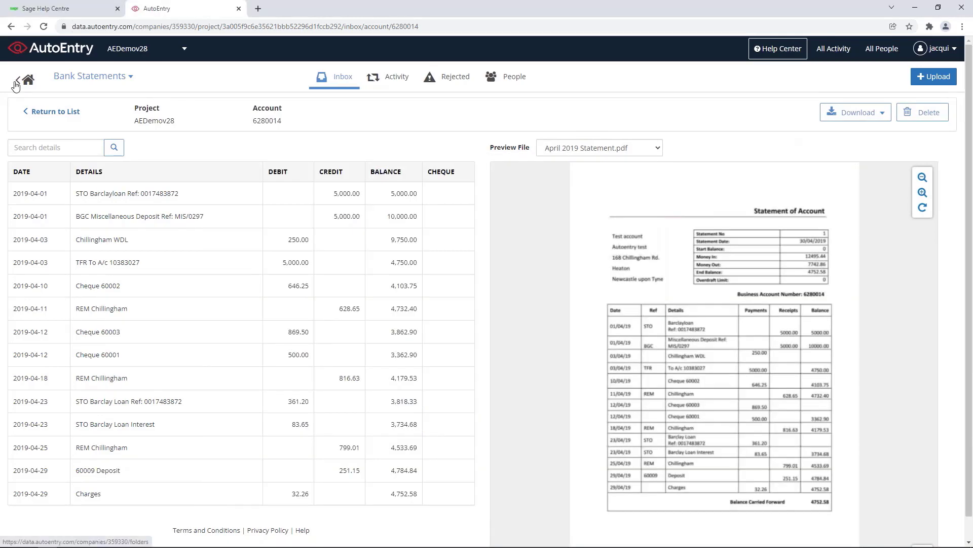
Step: Open the Carrs stores supplier record from the company's contacts list
{"action": "left_click", "coordinate": [19, 81]}
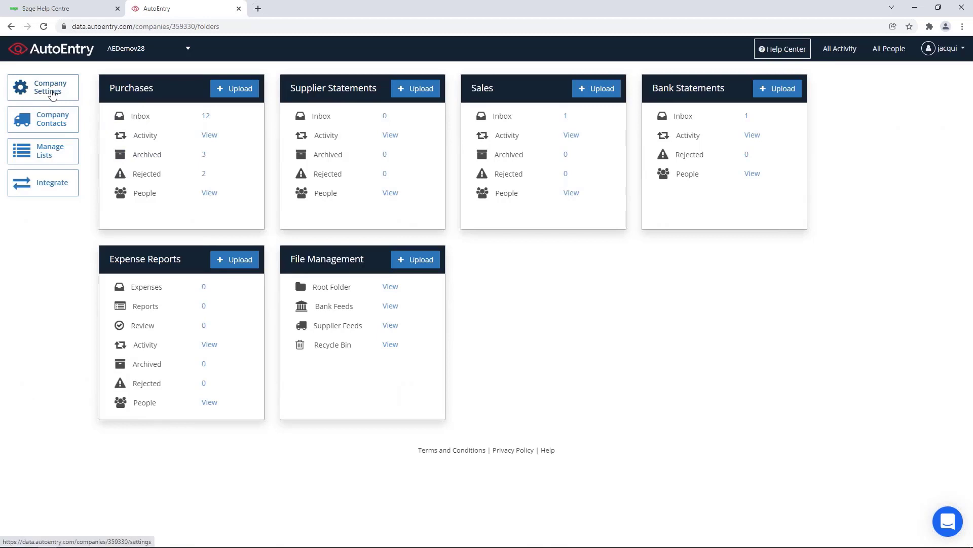
{"action": "left_click", "coordinate": [52, 122]}
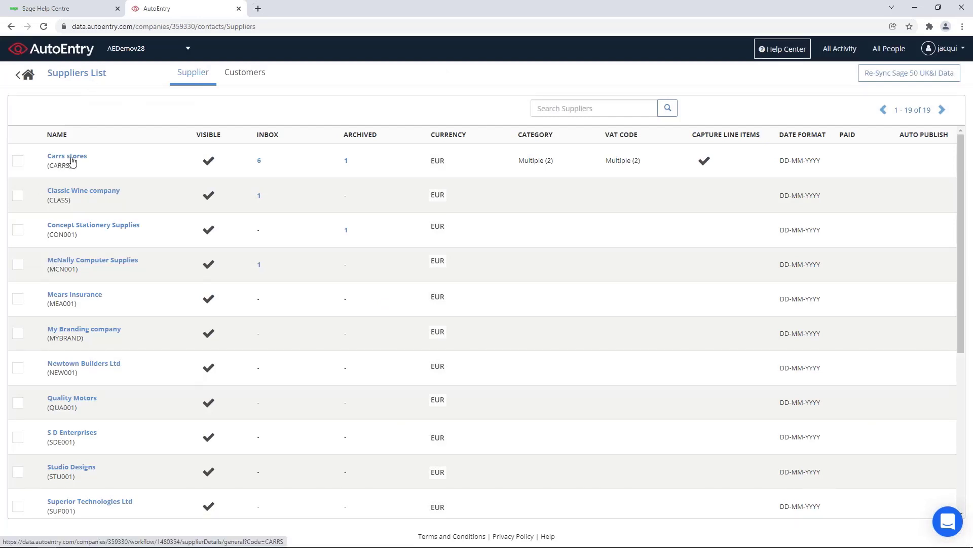
{"action": "left_click", "coordinate": [71, 160]}
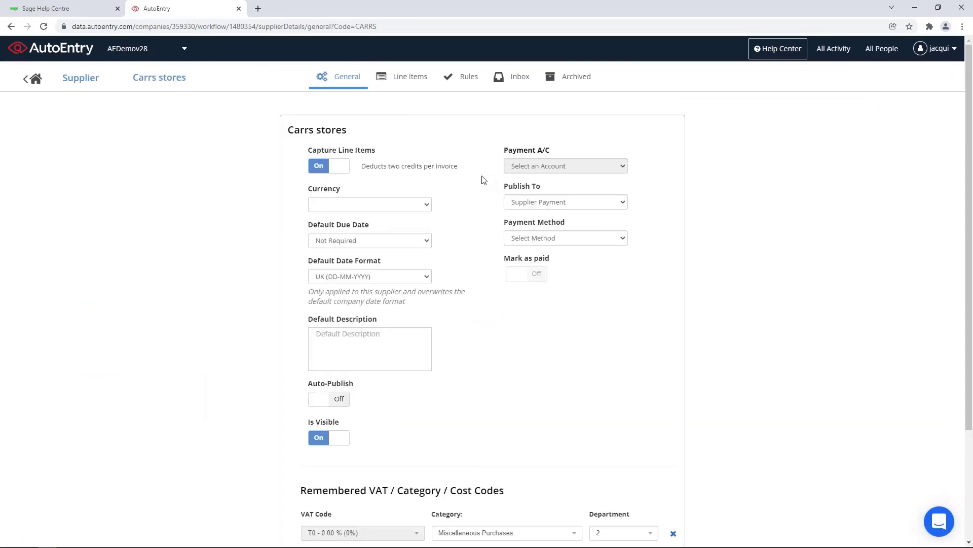
{"action": "scroll", "coordinate": [384, 479], "scroll_direction": "down", "scroll_amount": 2}
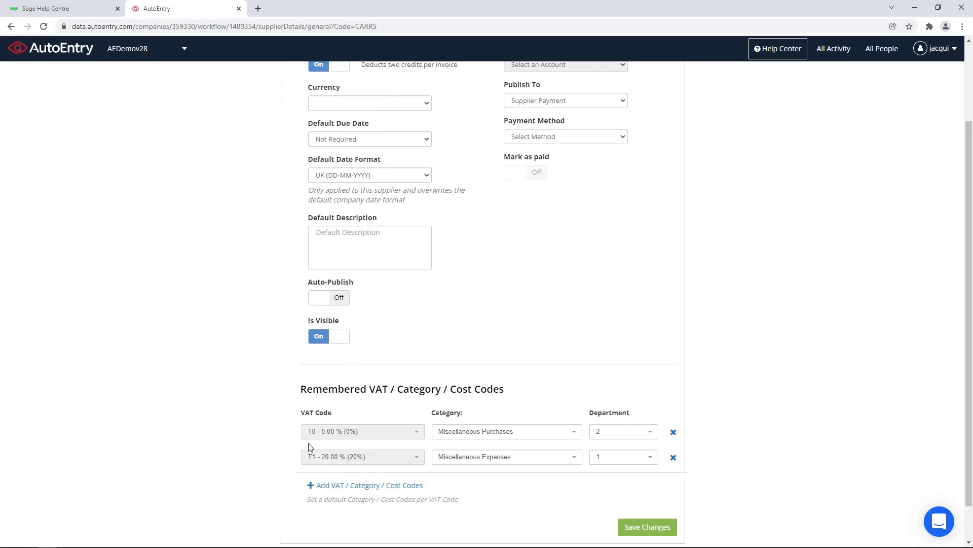
Step: Check the remembered categories for VAT codes T0 and T1, keeping Miscellaneous Expenses, then view the line item rules
{"action": "left_click", "coordinate": [573, 434]}
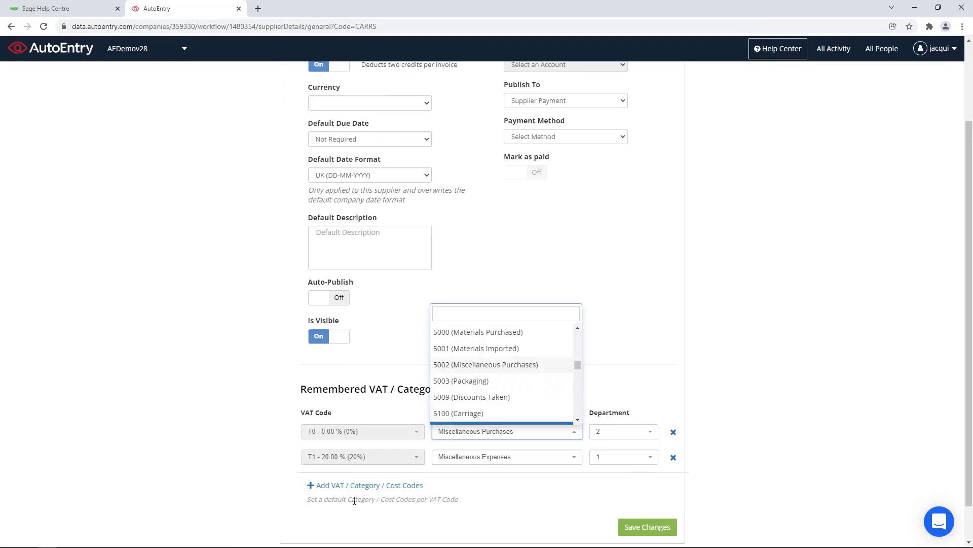
{"action": "left_click", "coordinate": [454, 493]}
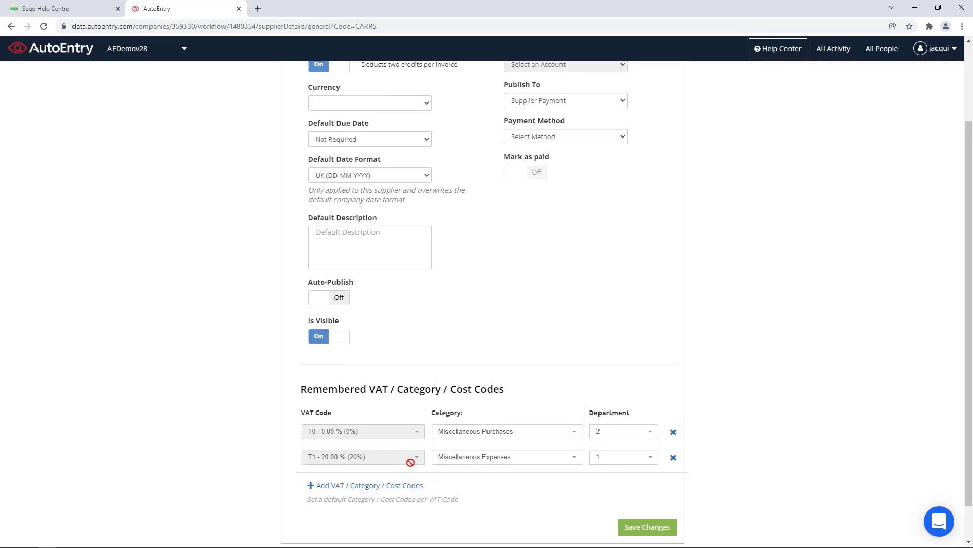
{"action": "left_click", "coordinate": [570, 457]}
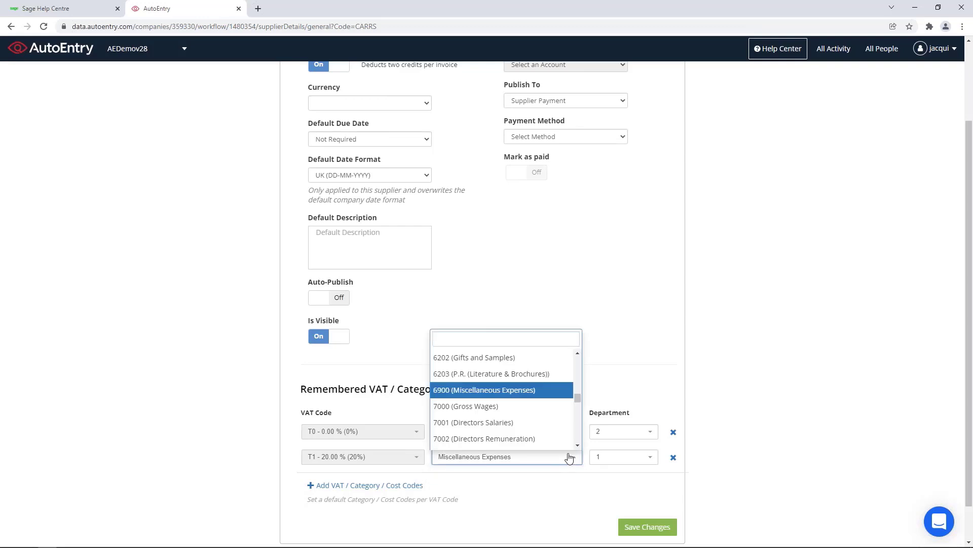
{"action": "left_click", "coordinate": [572, 485]}
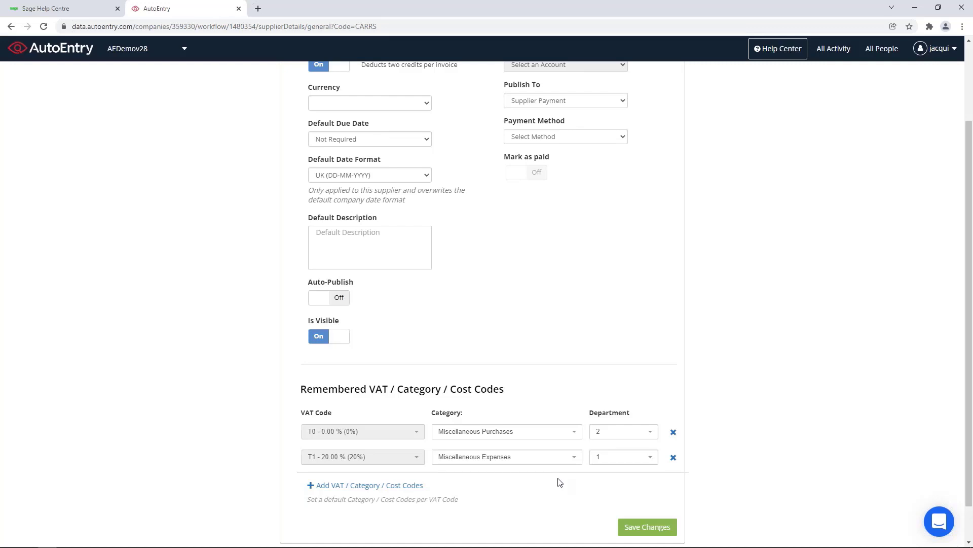
{"action": "scroll", "coordinate": [559, 482], "scroll_direction": "up", "scroll_amount": 5}
{"action": "left_click", "coordinate": [469, 79]}
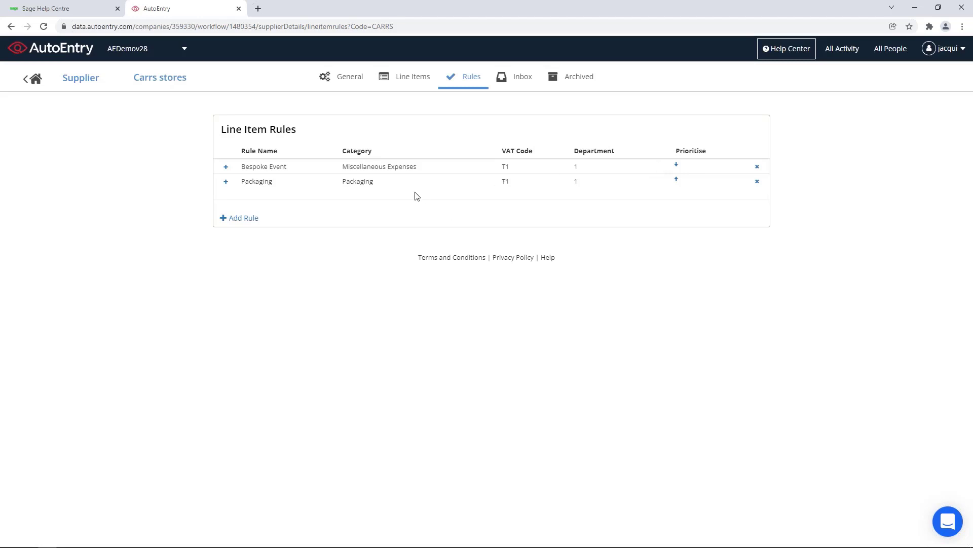
Step: Expand the Bespoke Event rule and inspect its category options without changing them
{"action": "left_click", "coordinate": [226, 168]}
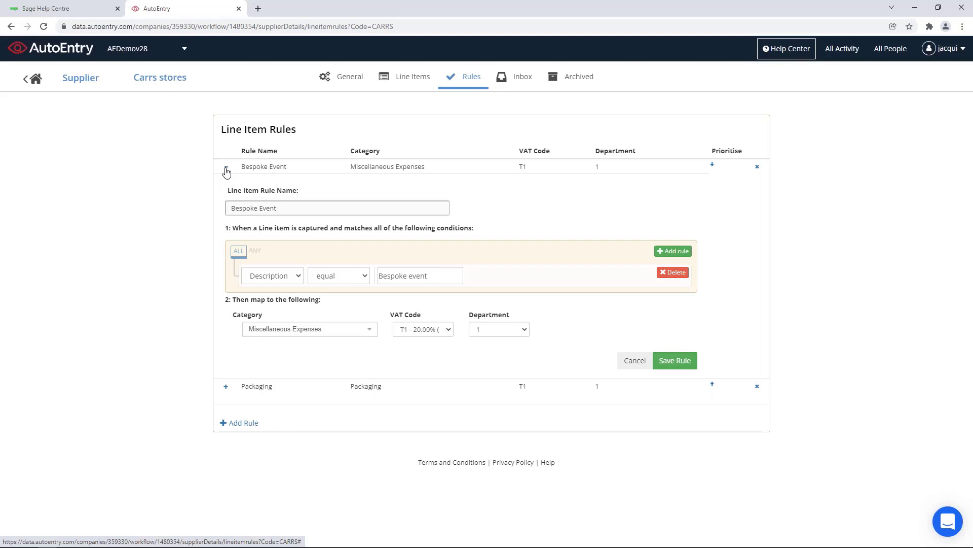
{"action": "left_click", "coordinate": [373, 333]}
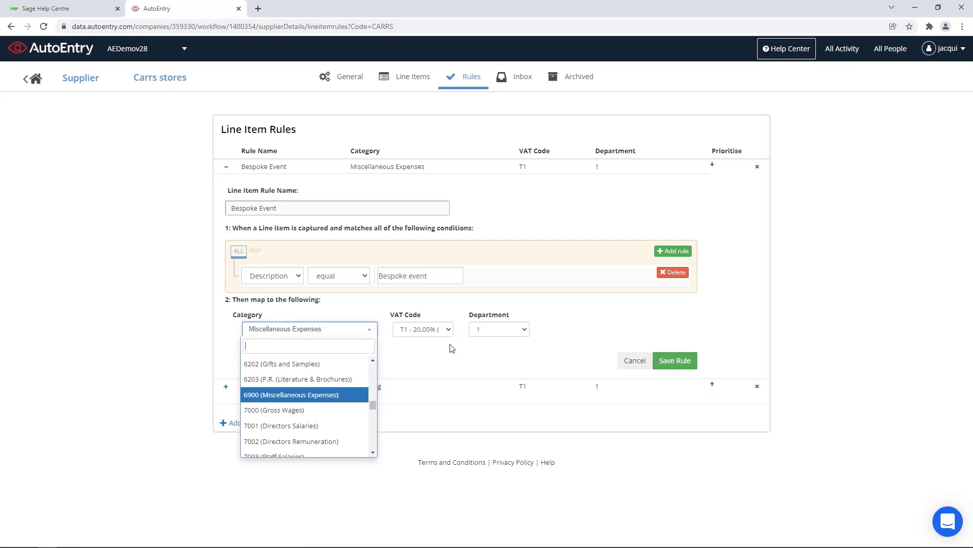
{"action": "left_click", "coordinate": [459, 354]}
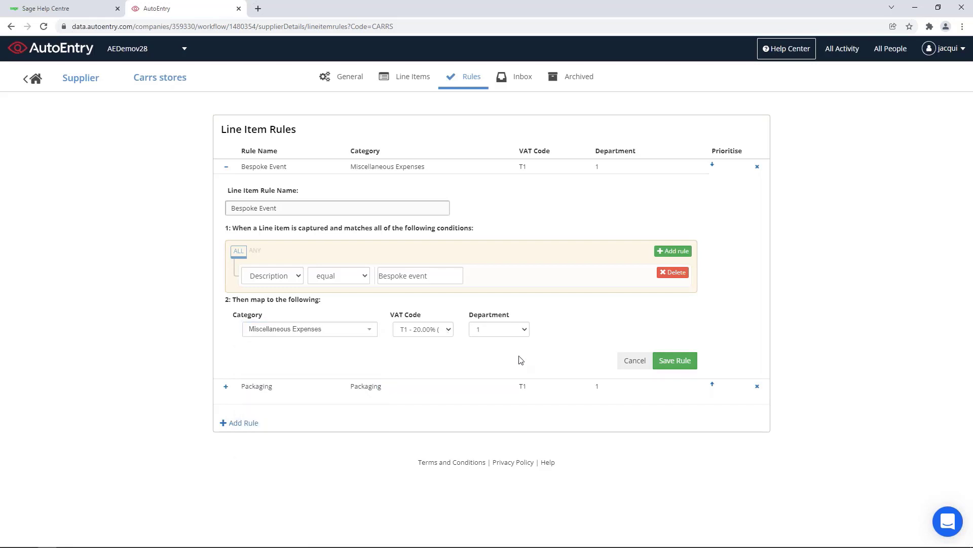
Step: Expand the Packaging rule, confirm its Packaging category, and return to the company dashboard
{"action": "left_click", "coordinate": [226, 387]}
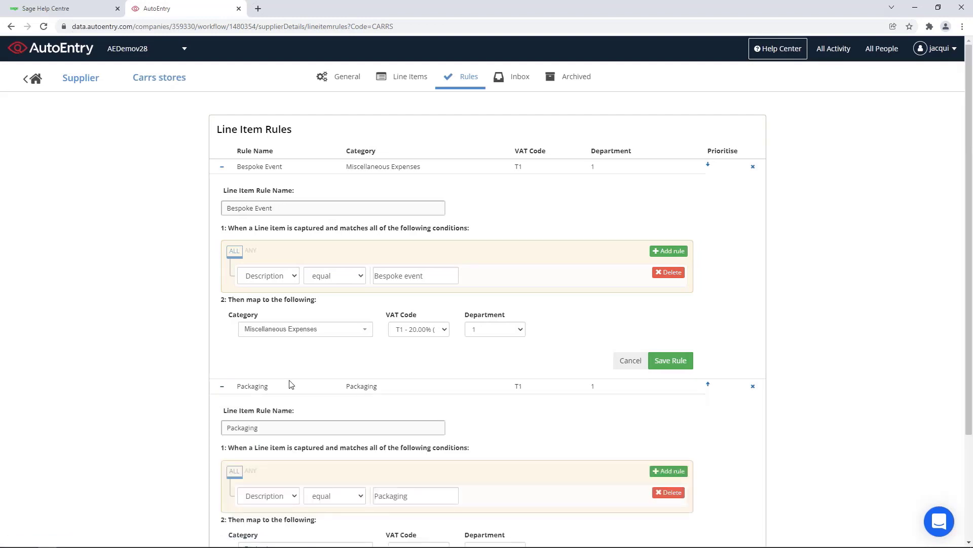
{"action": "left_click", "coordinate": [222, 167]}
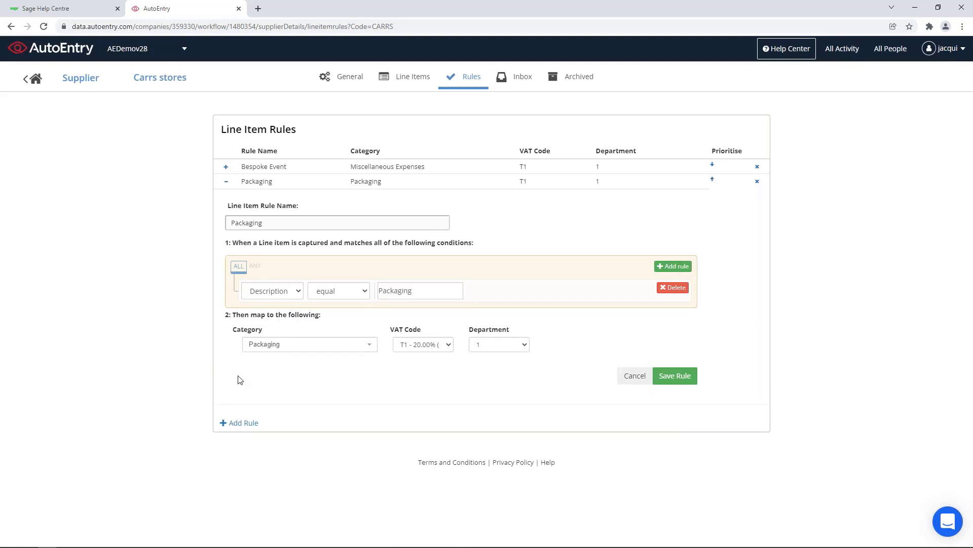
{"action": "left_click", "coordinate": [374, 348]}
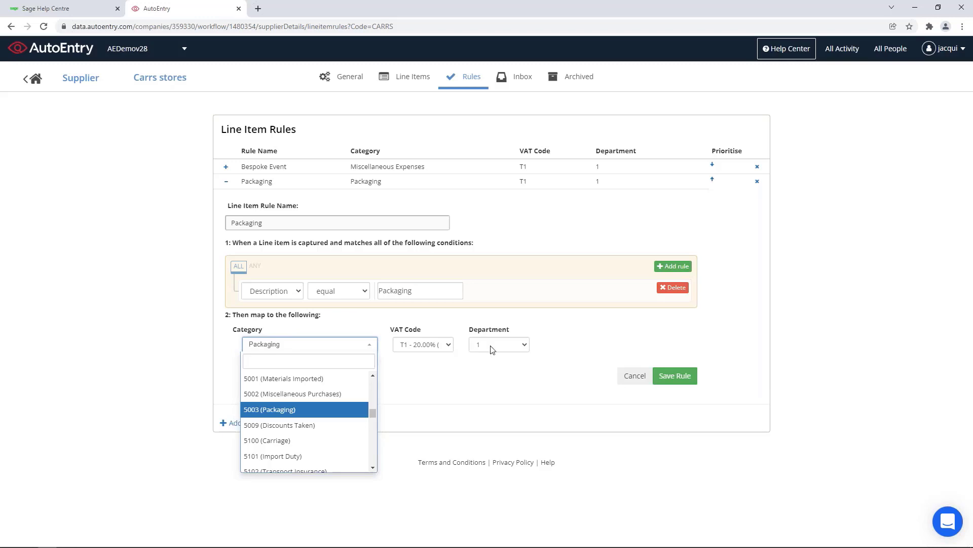
{"action": "left_click", "coordinate": [527, 395]}
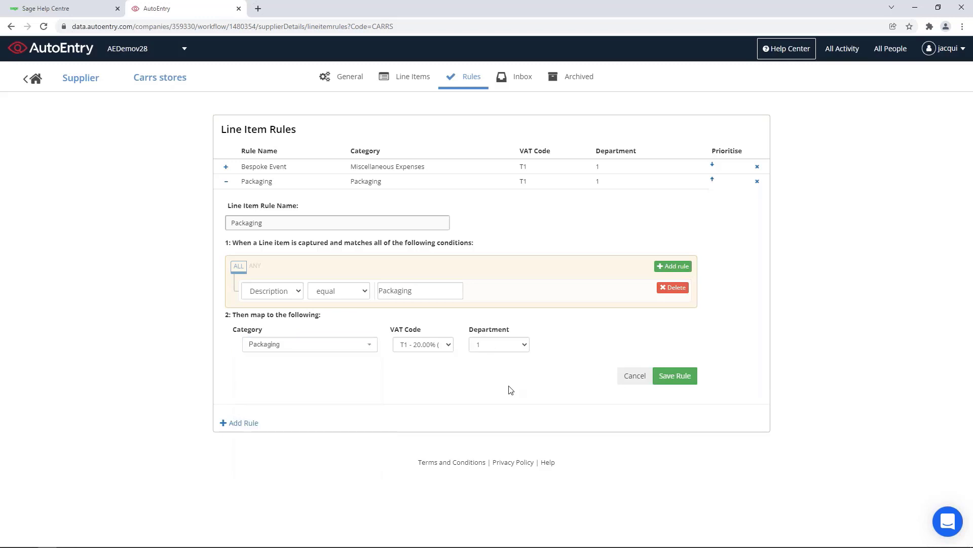
{"action": "left_click", "coordinate": [37, 80]}
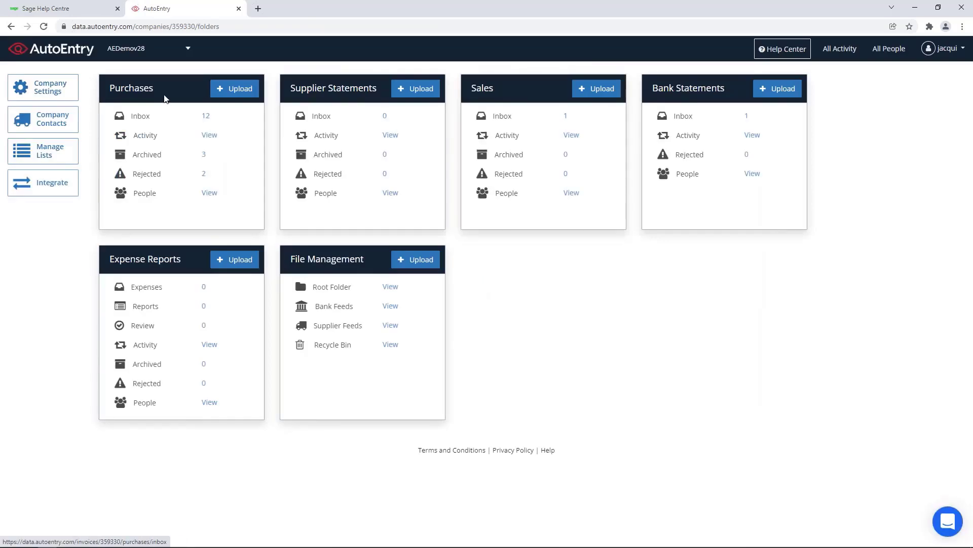
Step: Open Carrs stores invoice 1001 from the Purchases inbox to see its 180.00 Packaging line
{"action": "left_click", "coordinate": [146, 139]}
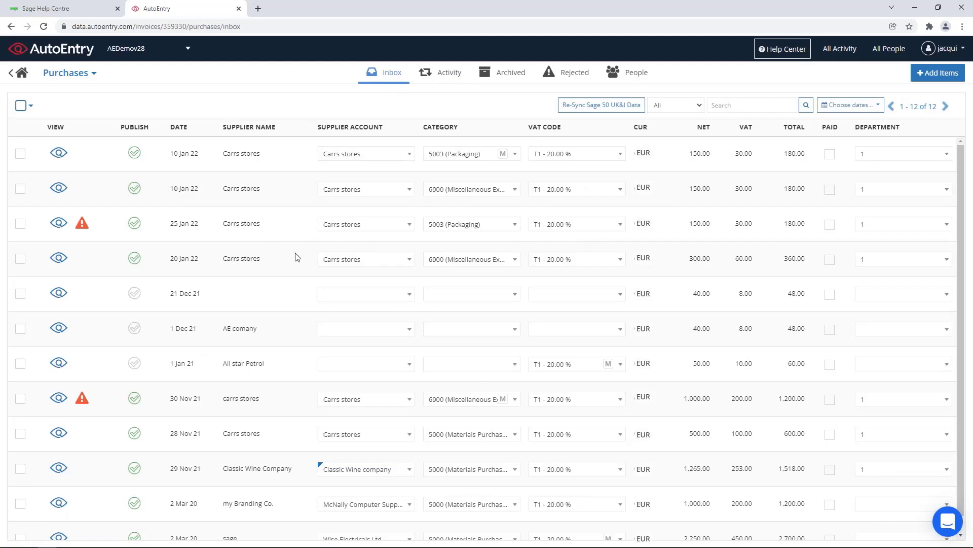
{"action": "left_click", "coordinate": [58, 224]}
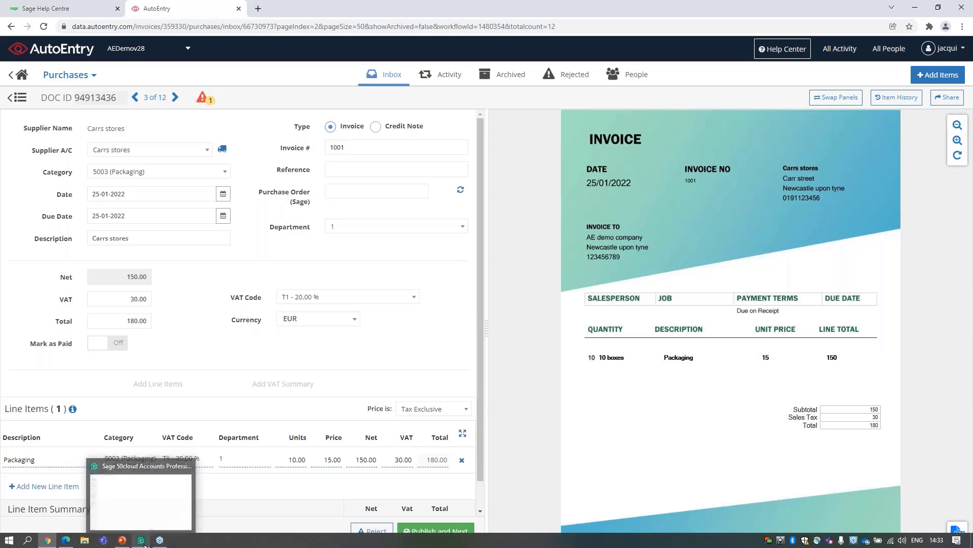
Step: Check the Carrs Bespoke Event invoice in Sage 50's Transactions list, then start AutoEntry's support chat
{"action": "left_click", "coordinate": [142, 541]}
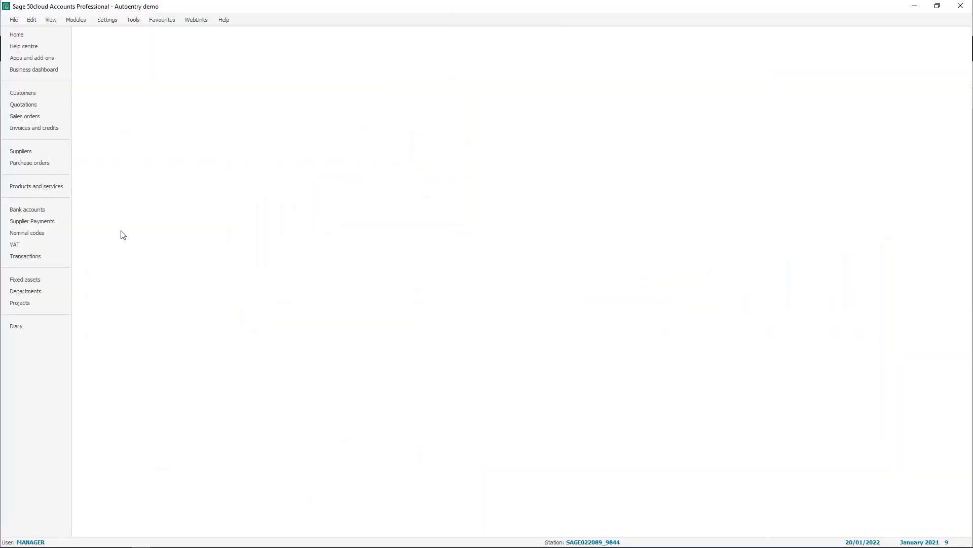
{"action": "left_click", "coordinate": [40, 257]}
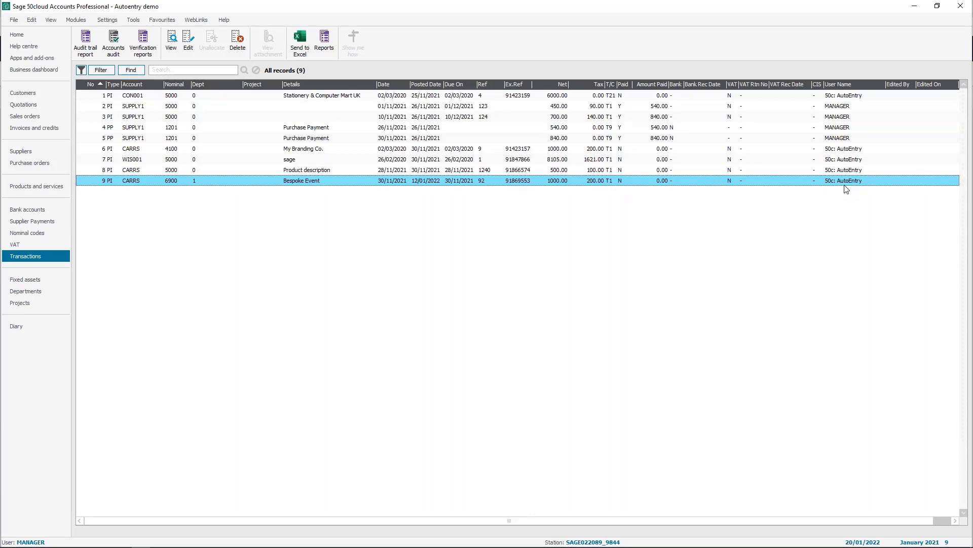
{"action": "left_click", "coordinate": [915, 7]}
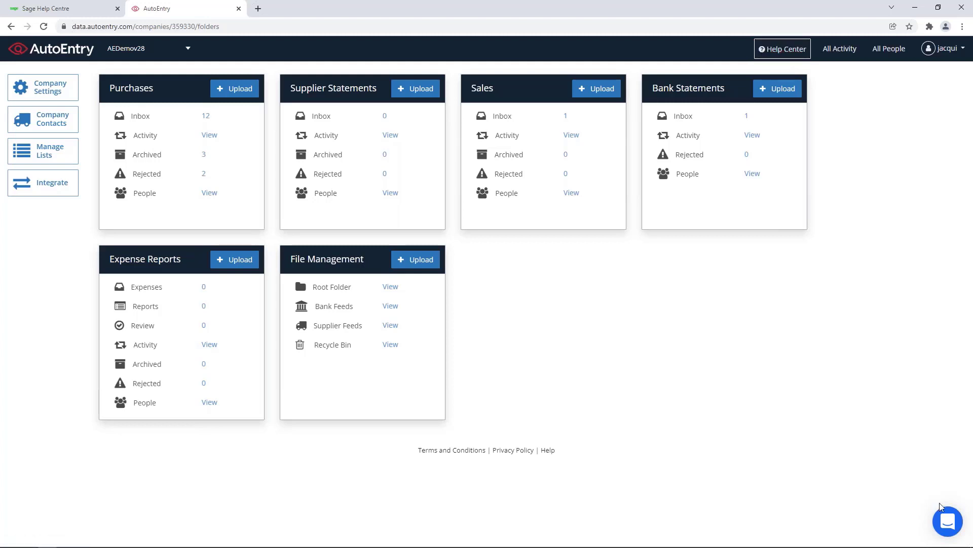
{"action": "left_click", "coordinate": [947, 524]}
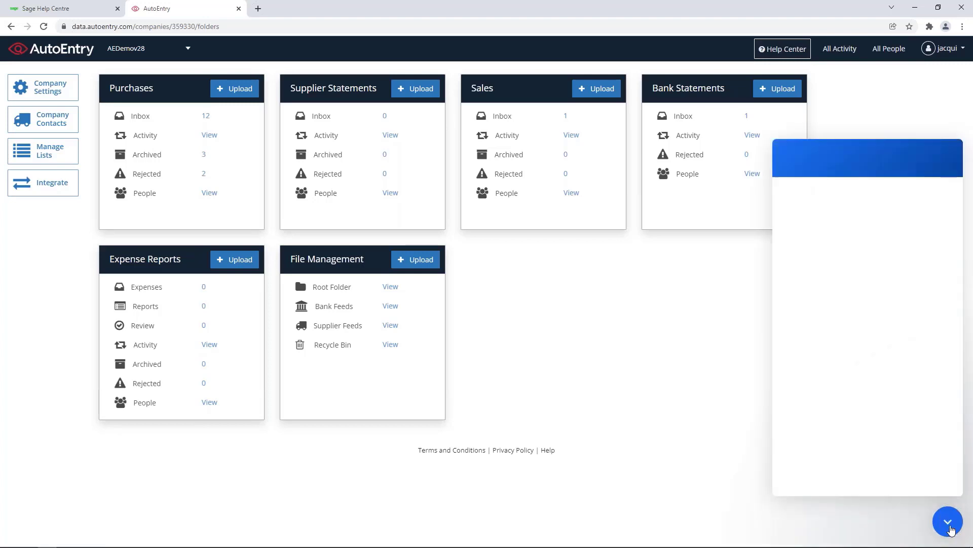